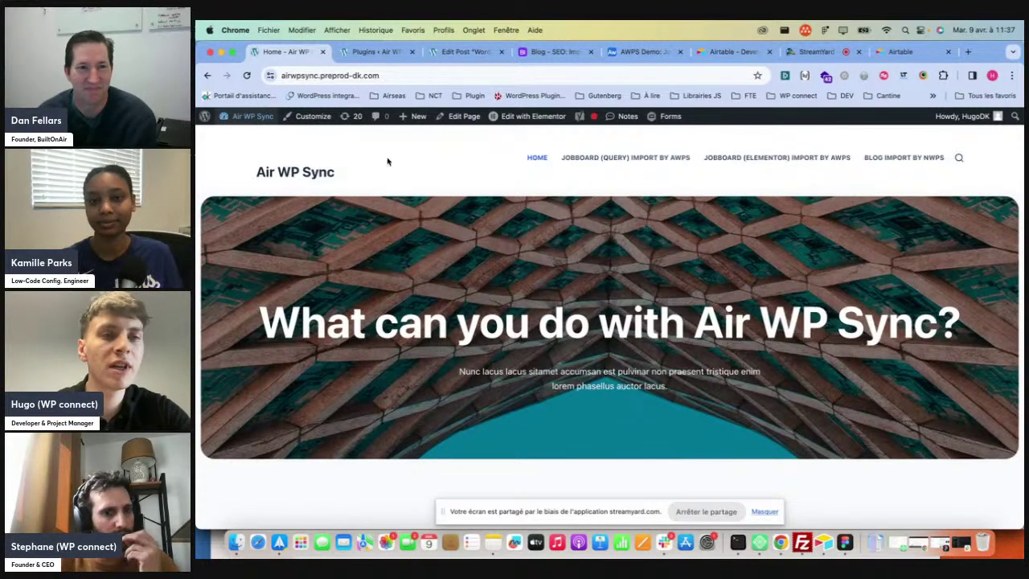
Open the Air WP Sync connections list in the WordPress admin and look through the existing import connections
click(378, 53)
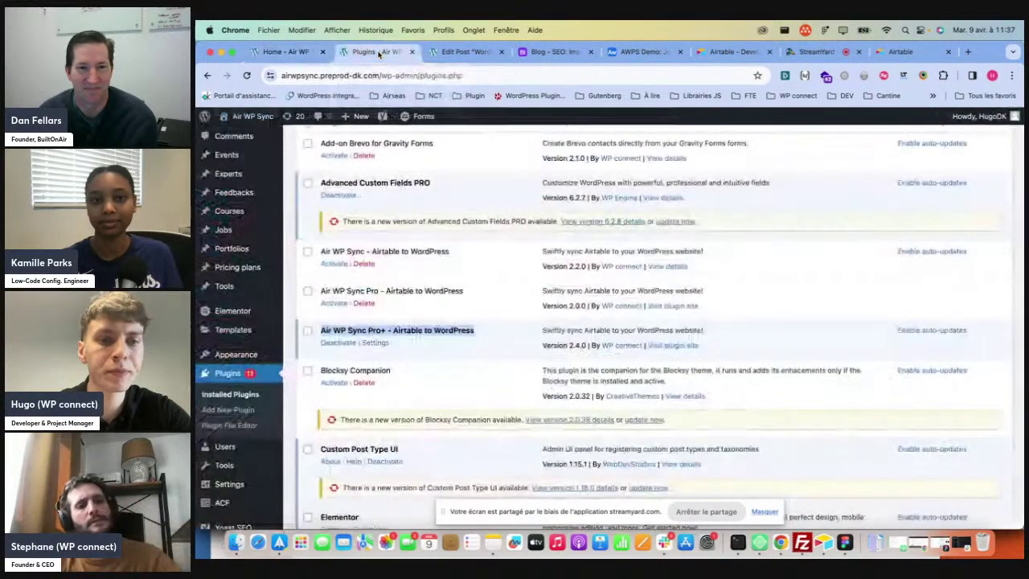
click(473, 344)
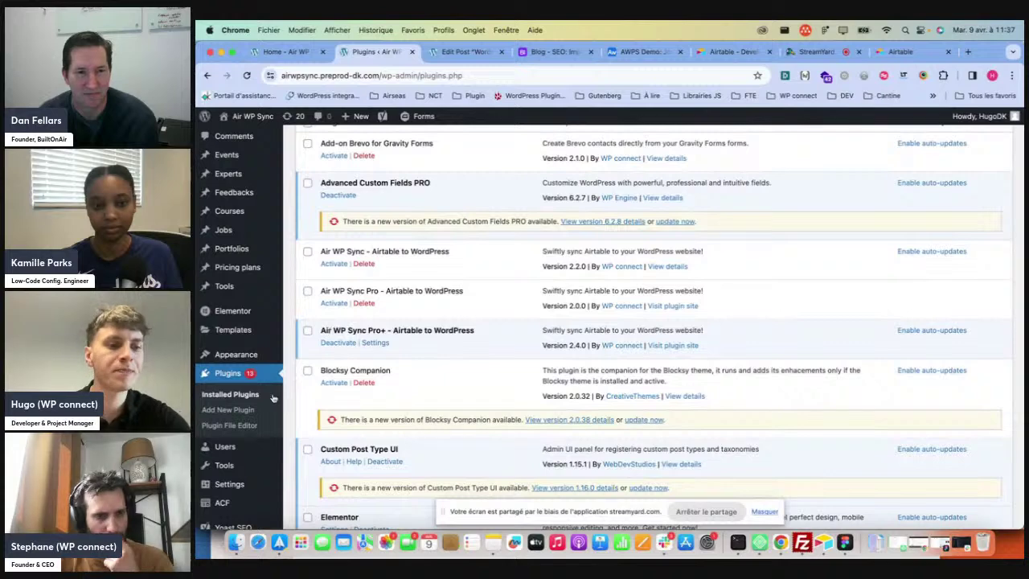
scroll(249, 438, down, 3)
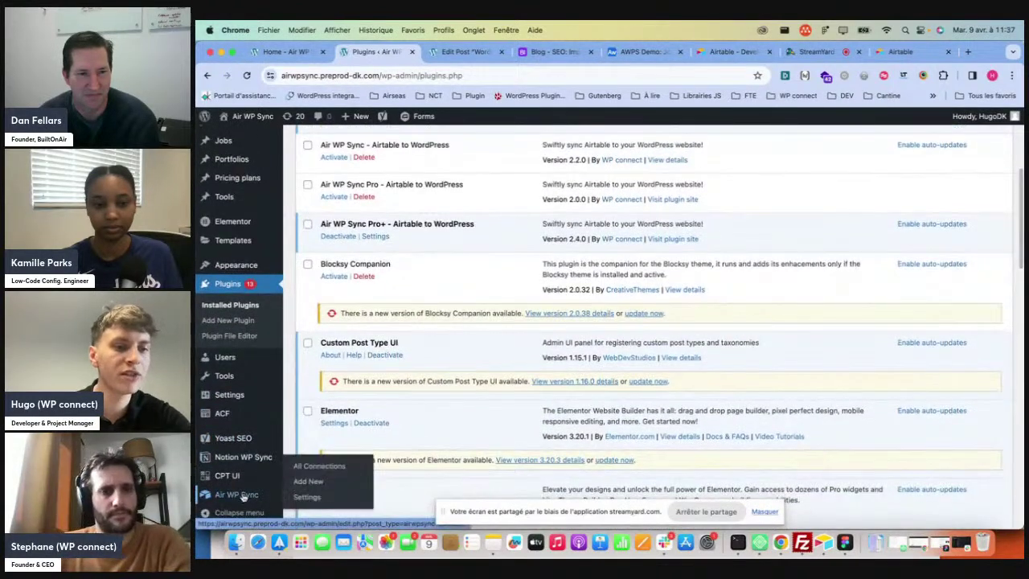
click(237, 495)
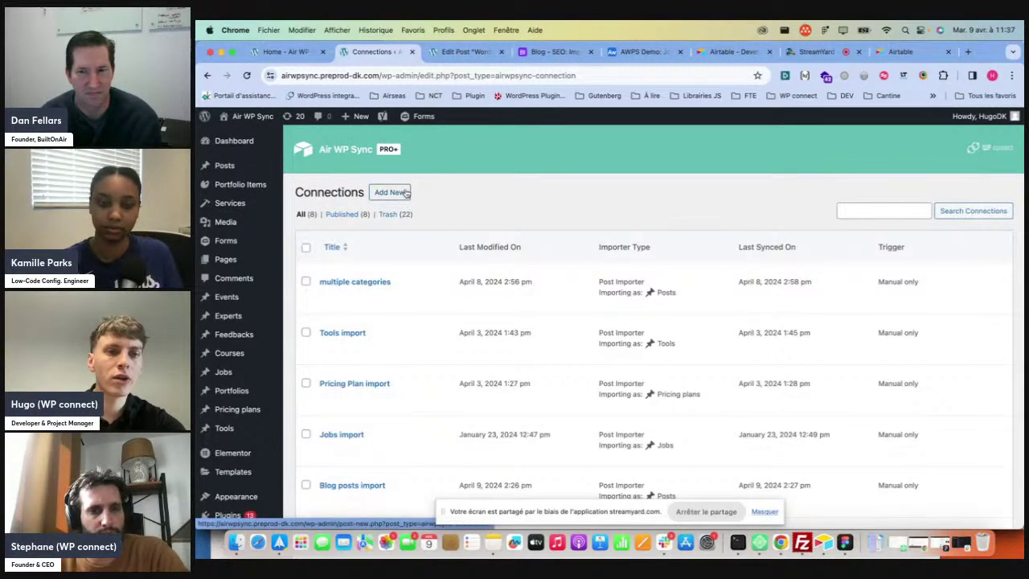
scroll(425, 290, down, 5)
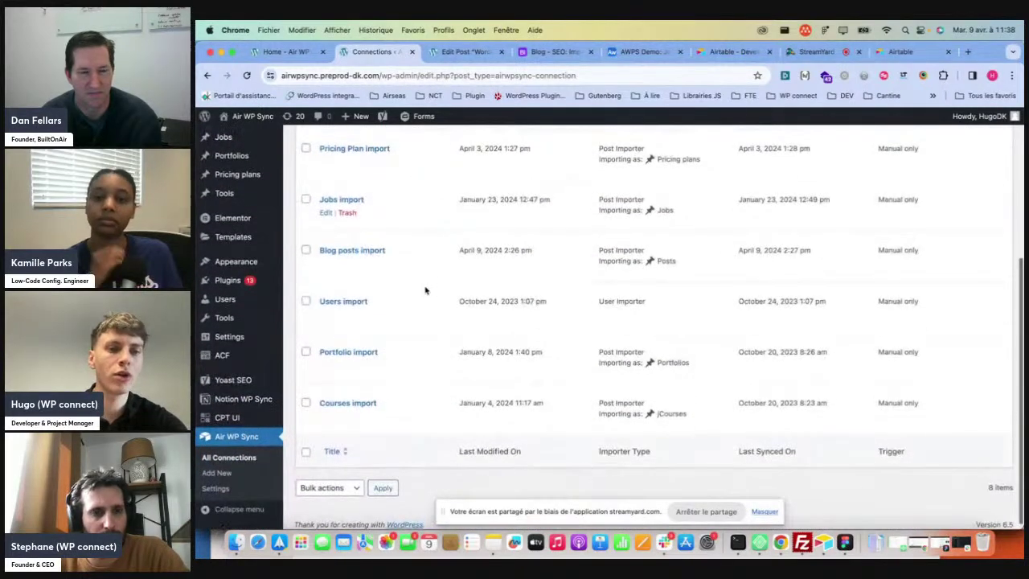
scroll(425, 290, up, 2)
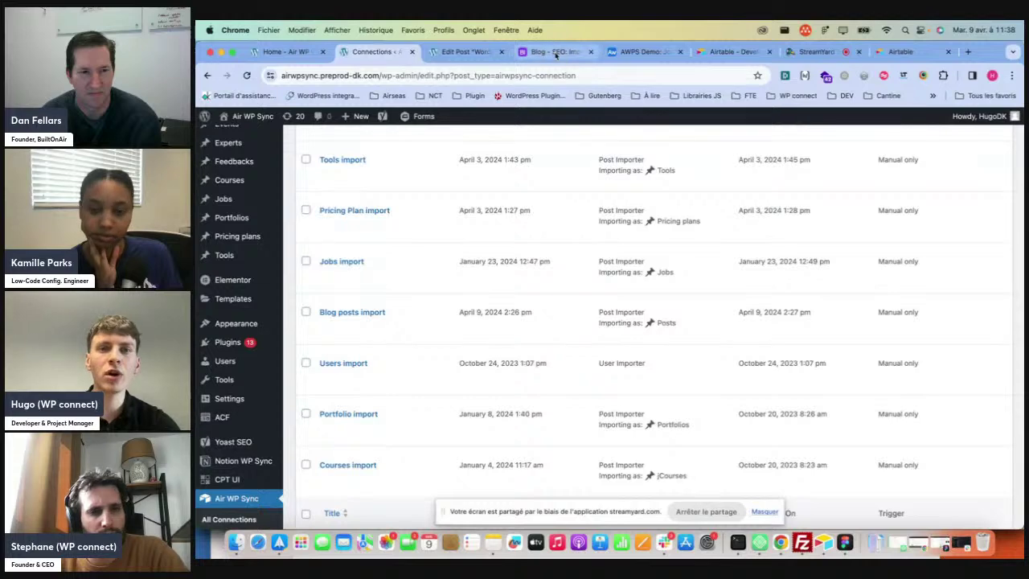
Switch to the AWPS Demo base in Airtable and examine the columns of its Jobboard table
click(648, 51)
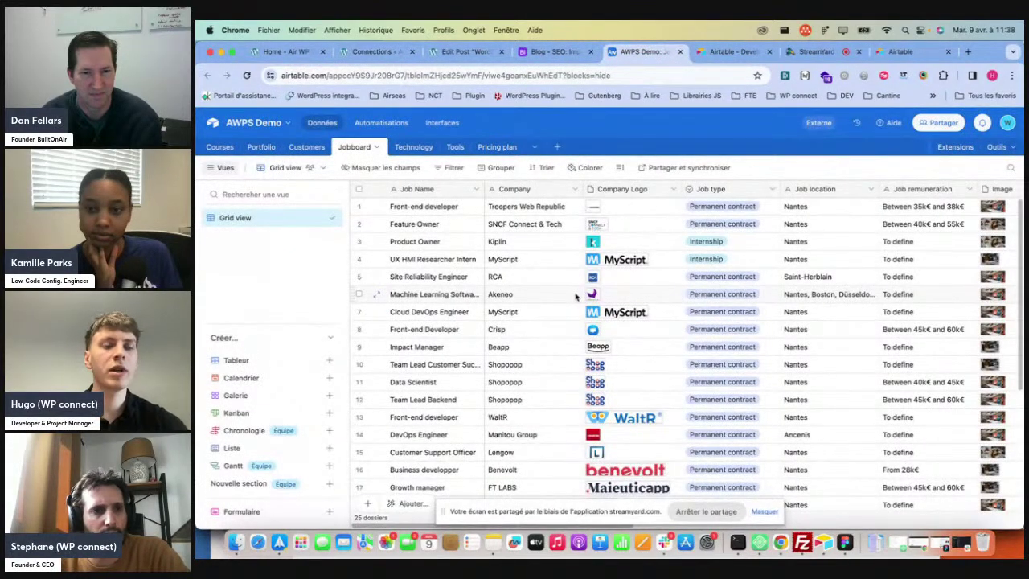
scroll(451, 232, right, 2)
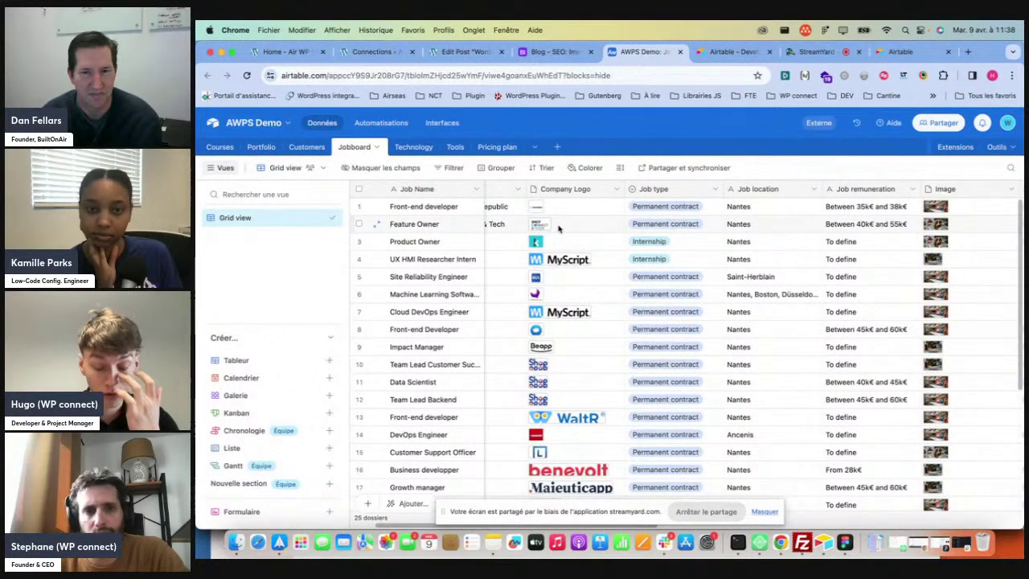
scroll(558, 230, left, 2)
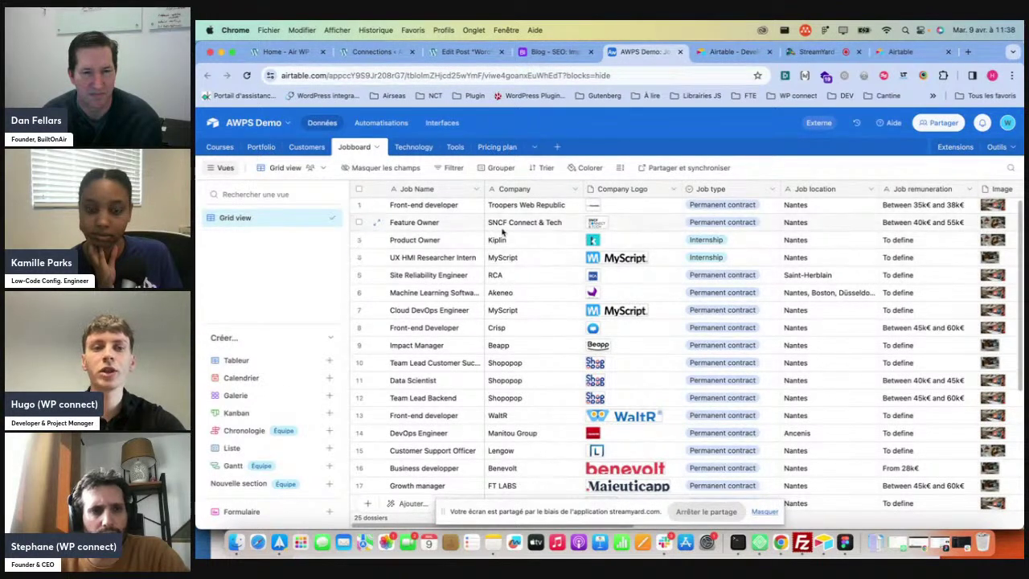
scroll(591, 260, right, 2)
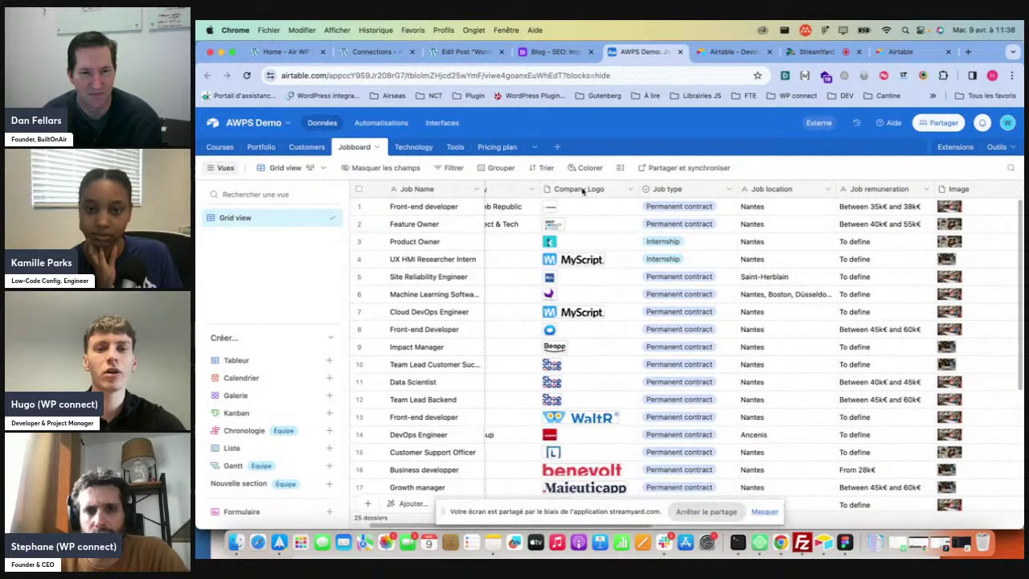
scroll(689, 243, right, 3)
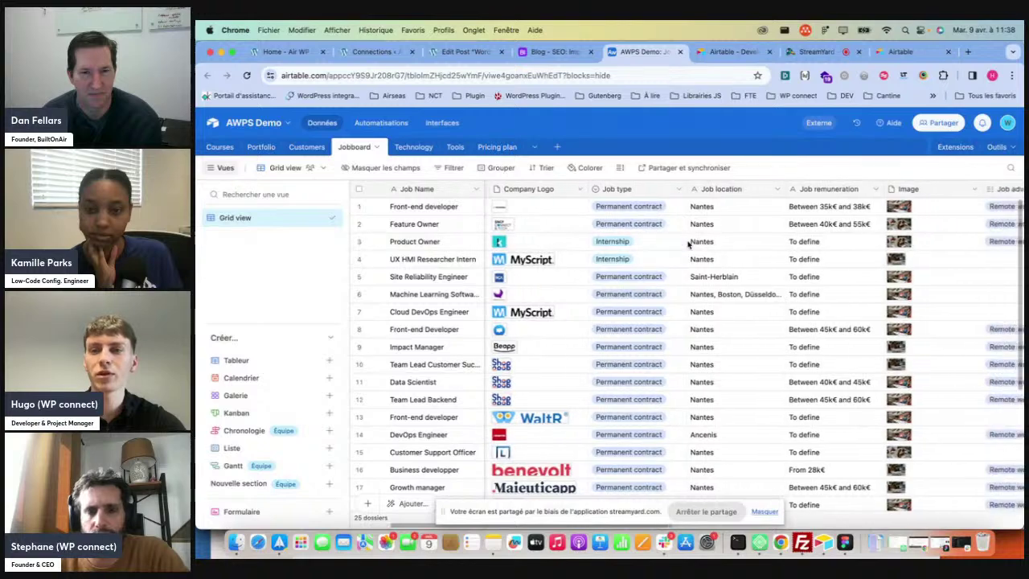
scroll(689, 242, right, 10)
scroll(688, 243, left, 15)
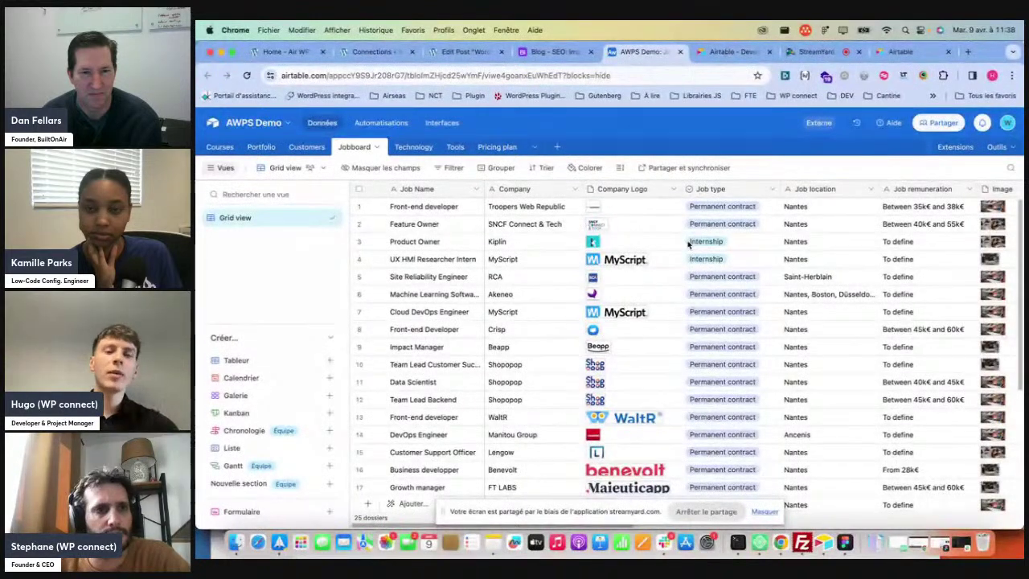
Return to the WordPress connections list and open the Jobs import connection at its Airtable settings
click(373, 53)
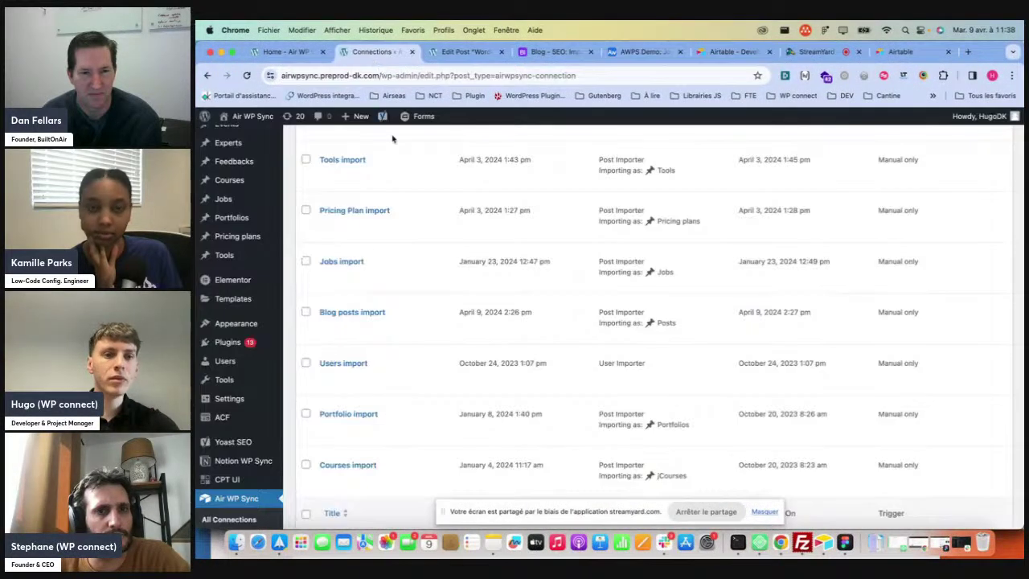
click(347, 263)
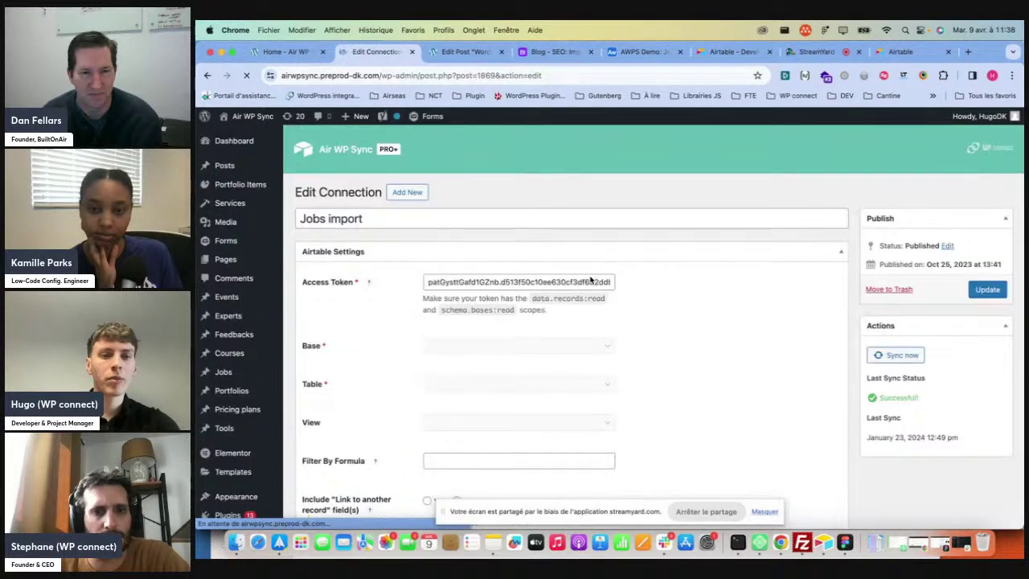
scroll(590, 279, down, 2)
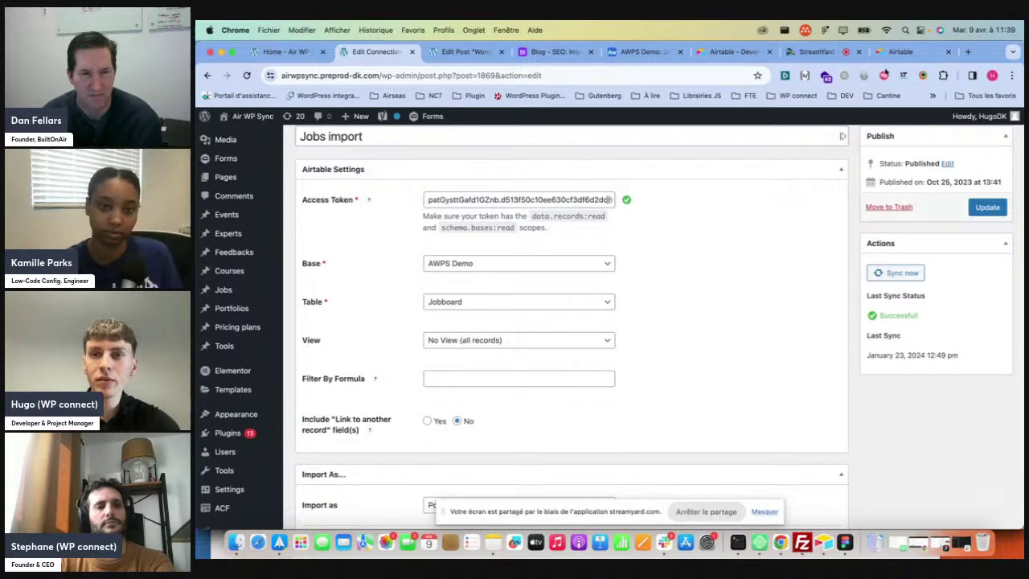
Open Airtable's developer space from the account options on the home page to view the personal access tokens
click(890, 51)
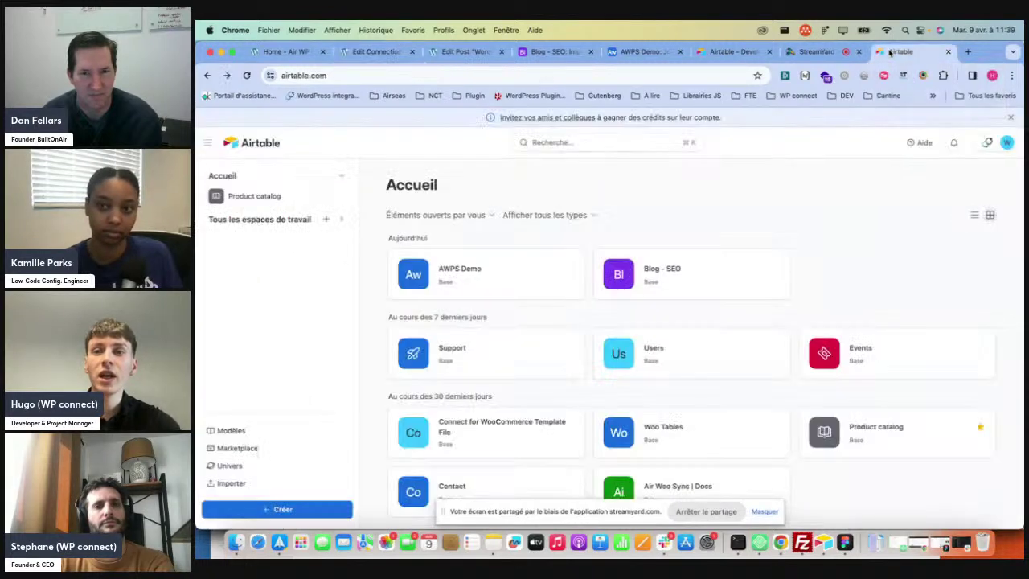
click(727, 52)
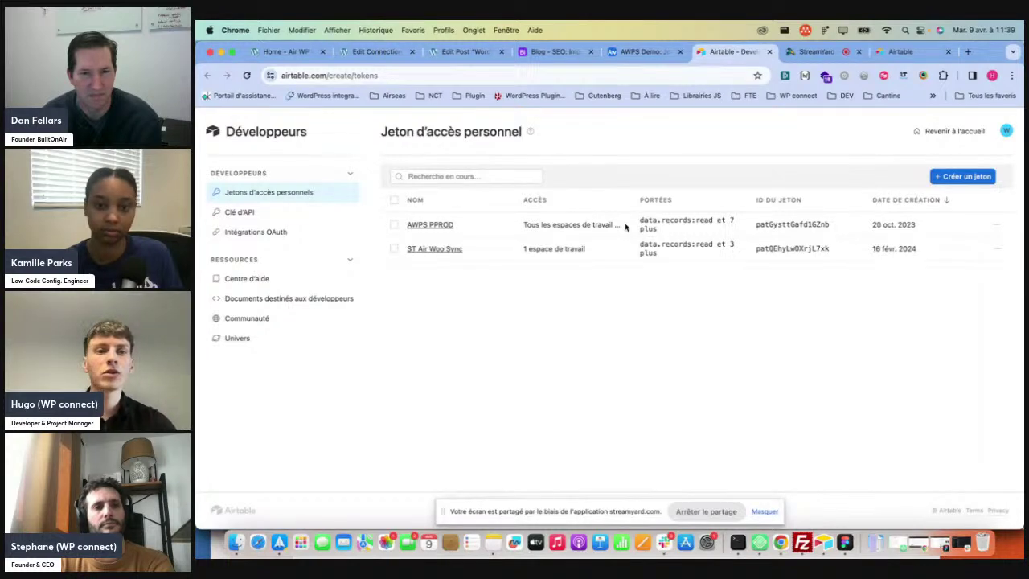
click(1007, 131)
click(1008, 131)
key(ctrl+Tab)
key(ctrl+Tab)
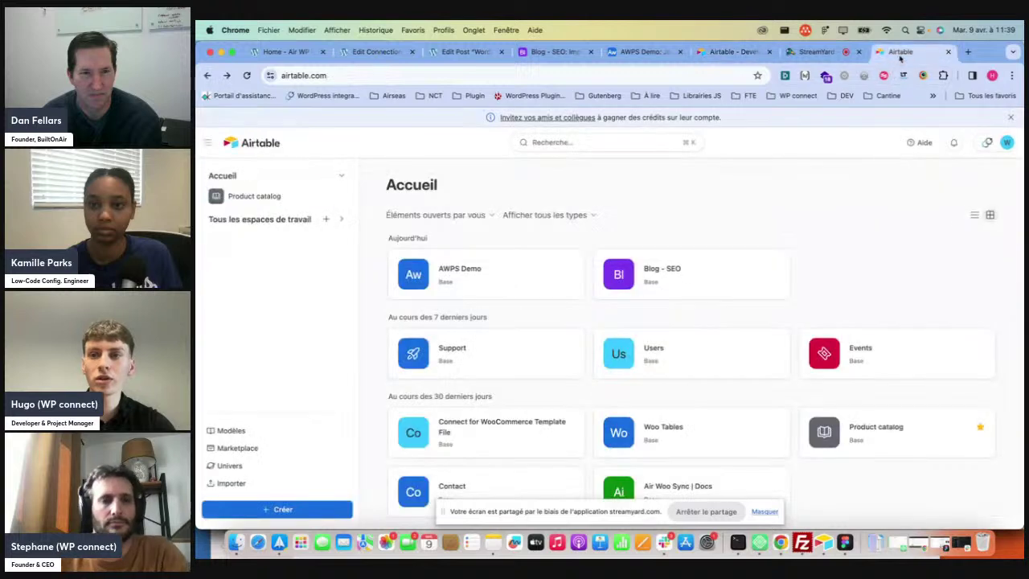
click(1007, 143)
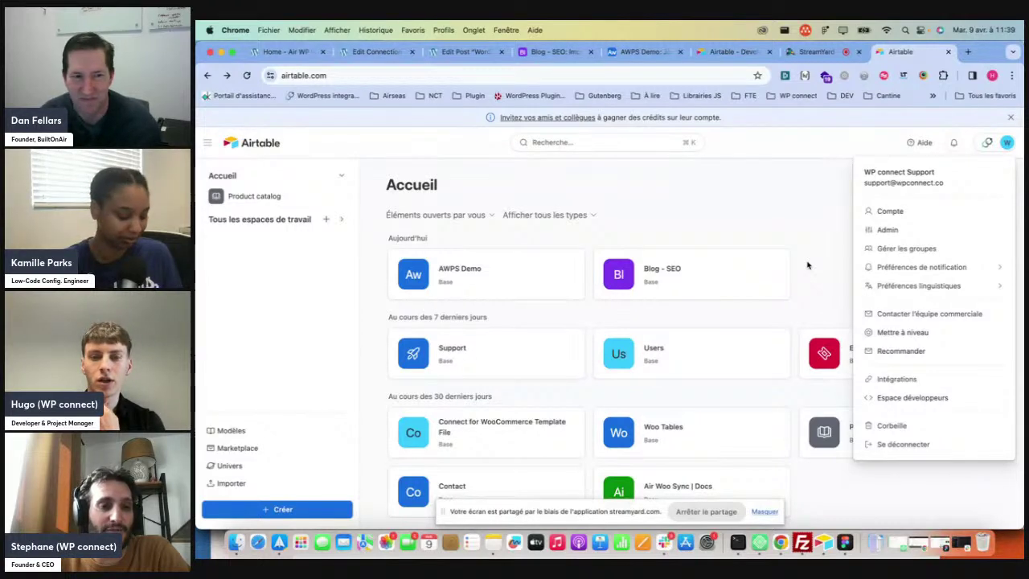
click(912, 399)
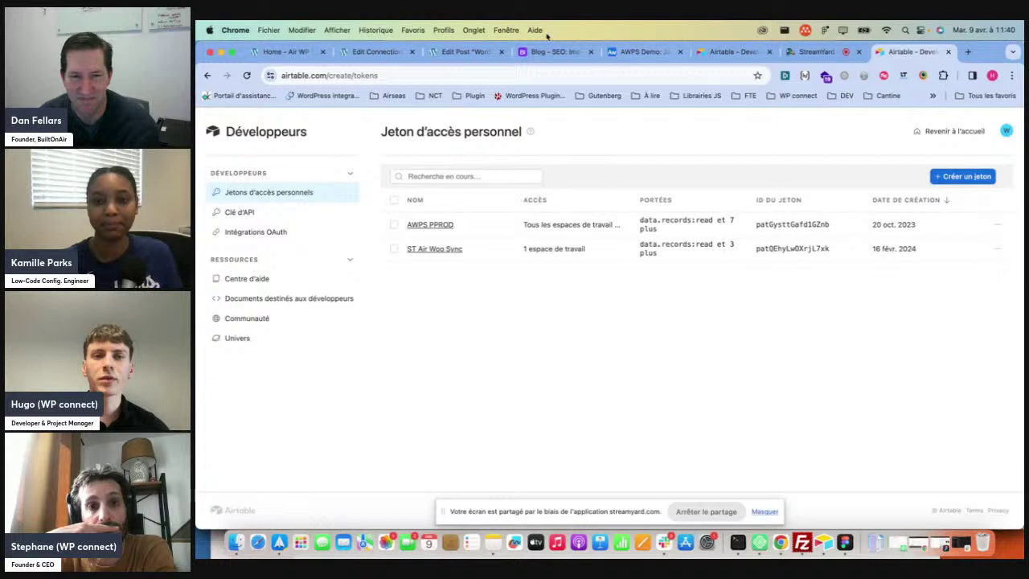
Compare the Jobs import connection's access token setting with the personal access tokens page in Airtable
click(369, 53)
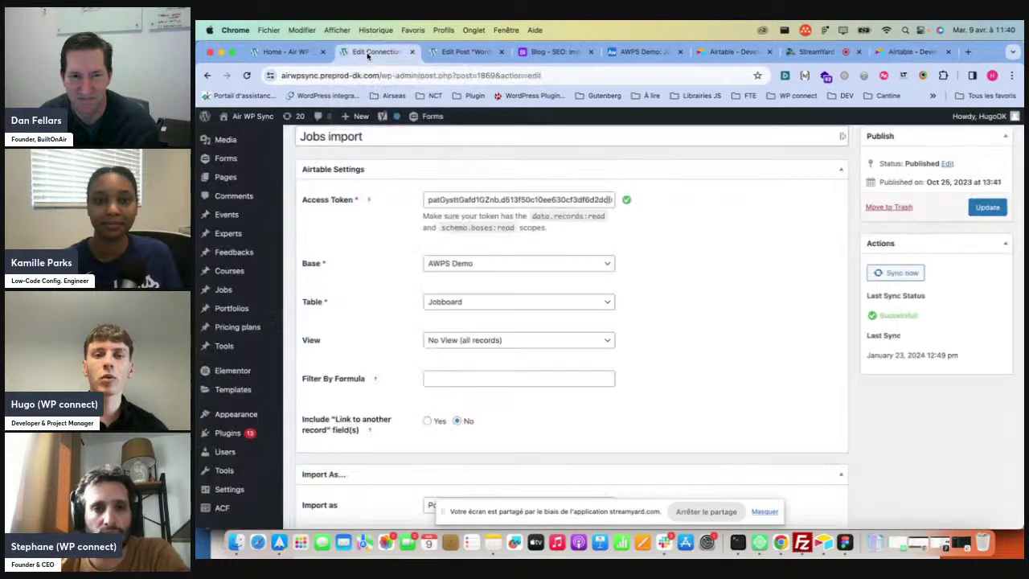
click(912, 51)
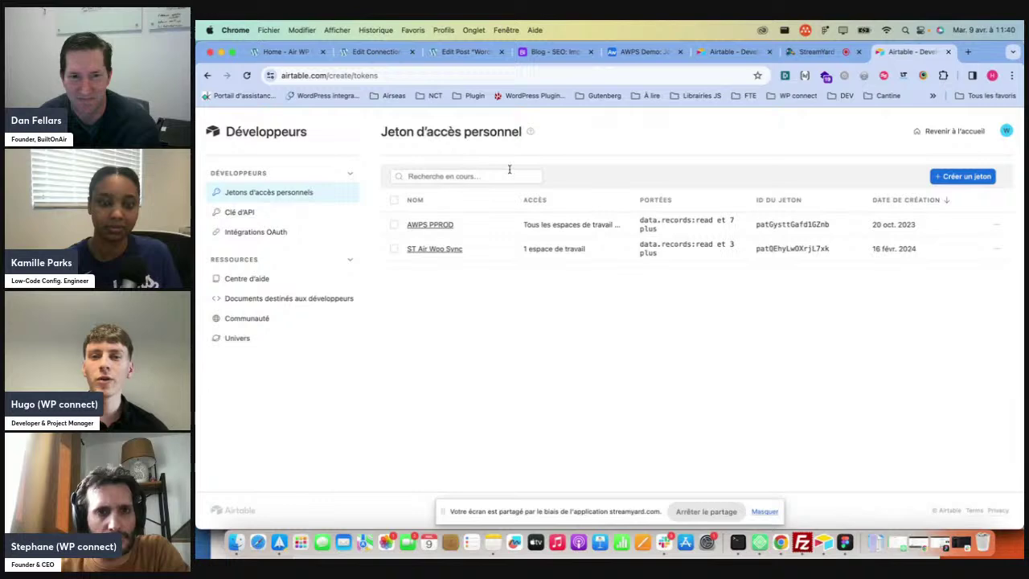
click(380, 50)
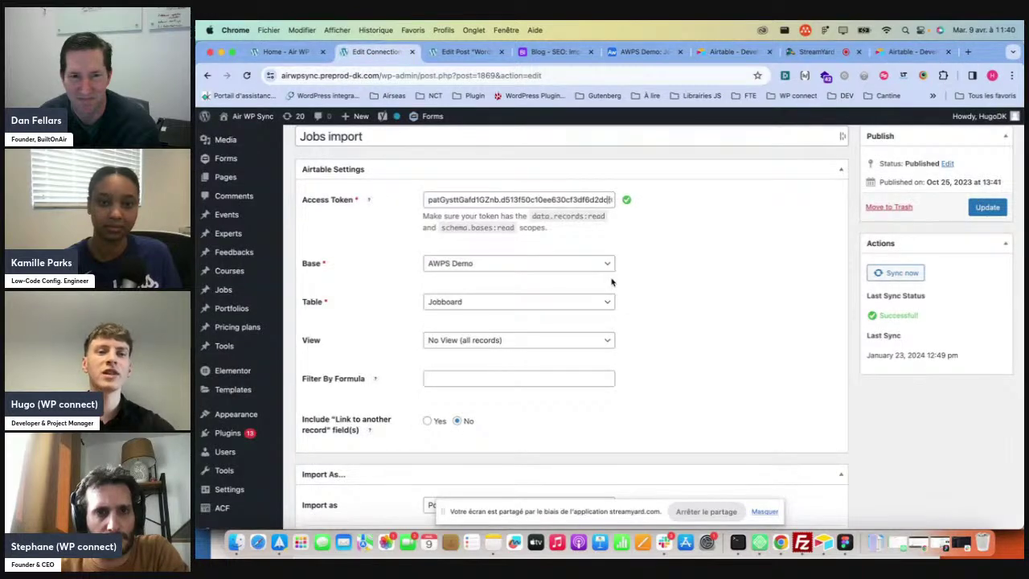
scroll(427, 201, up, 1)
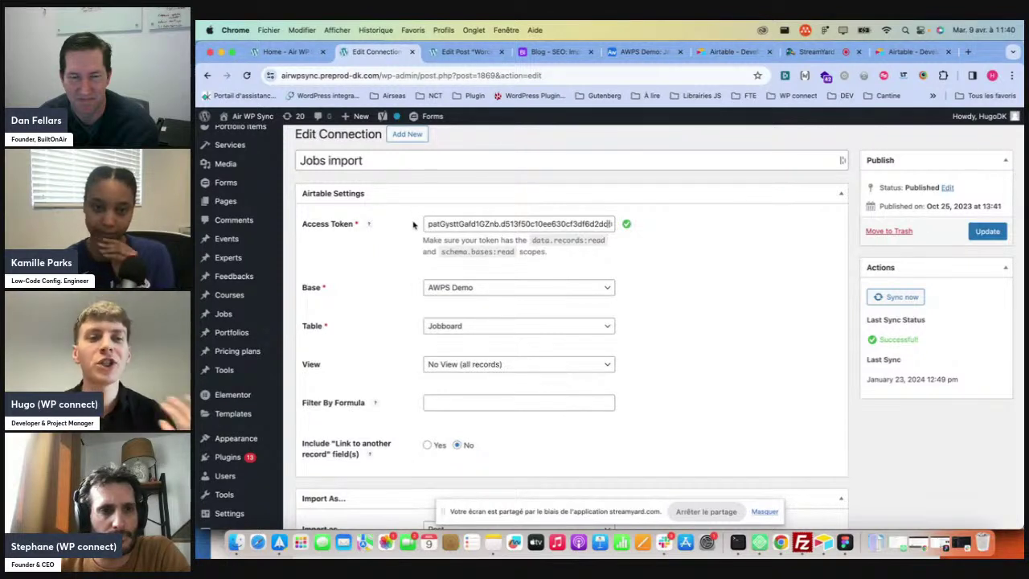
Review the bases available to the Jobs import connection and check the AWPS Demo base in Airtable
click(478, 294)
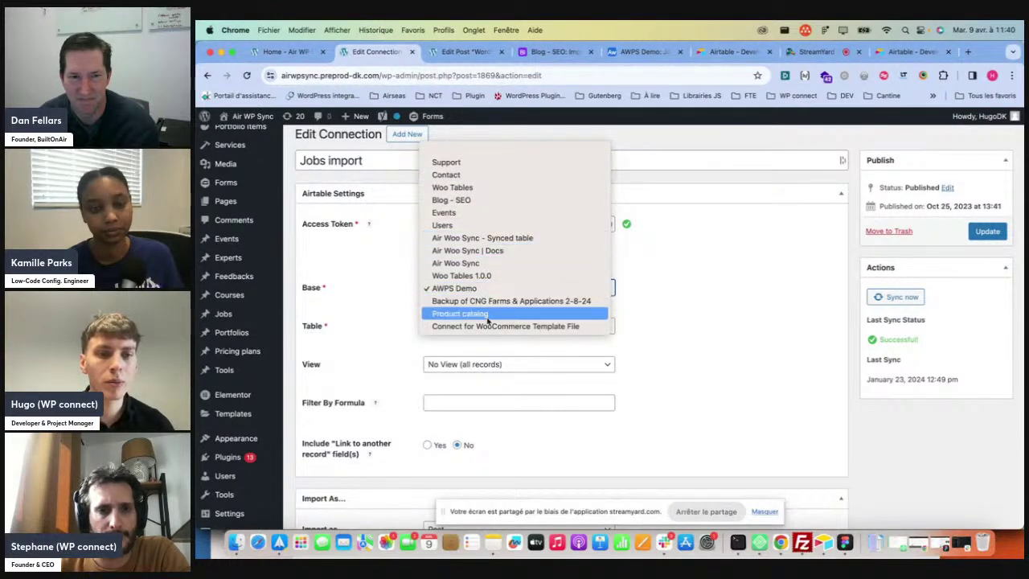
click(370, 324)
click(455, 294)
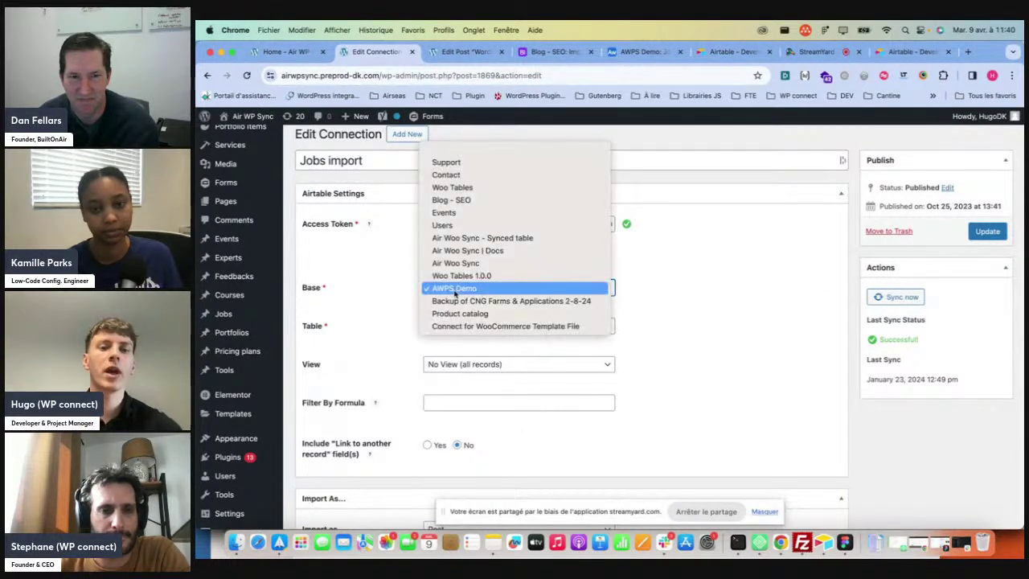
click(321, 293)
click(639, 51)
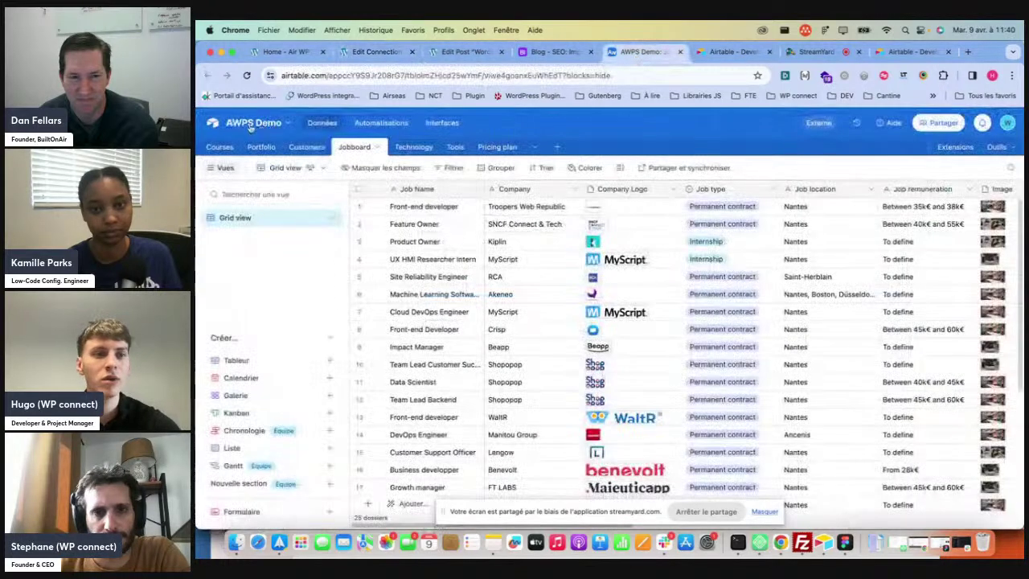
click(378, 52)
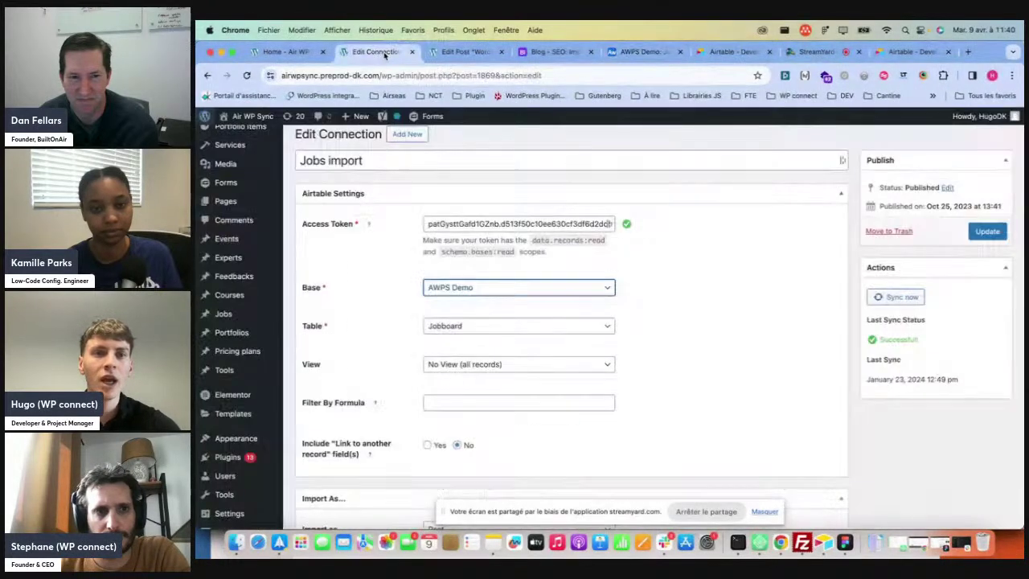
Choose Jobboard as the Airtable table for the Jobs import connection
click(458, 326)
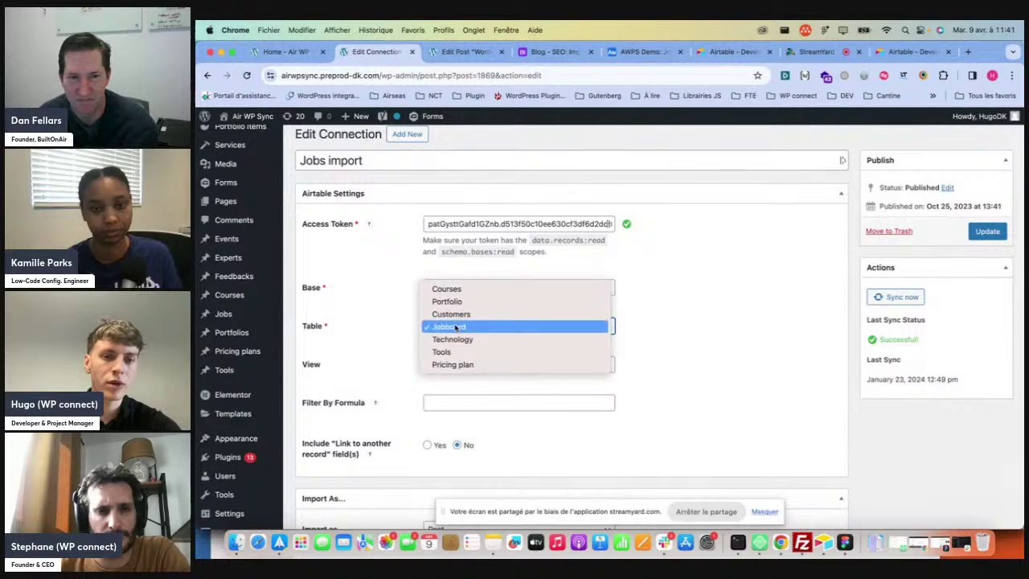
click(458, 326)
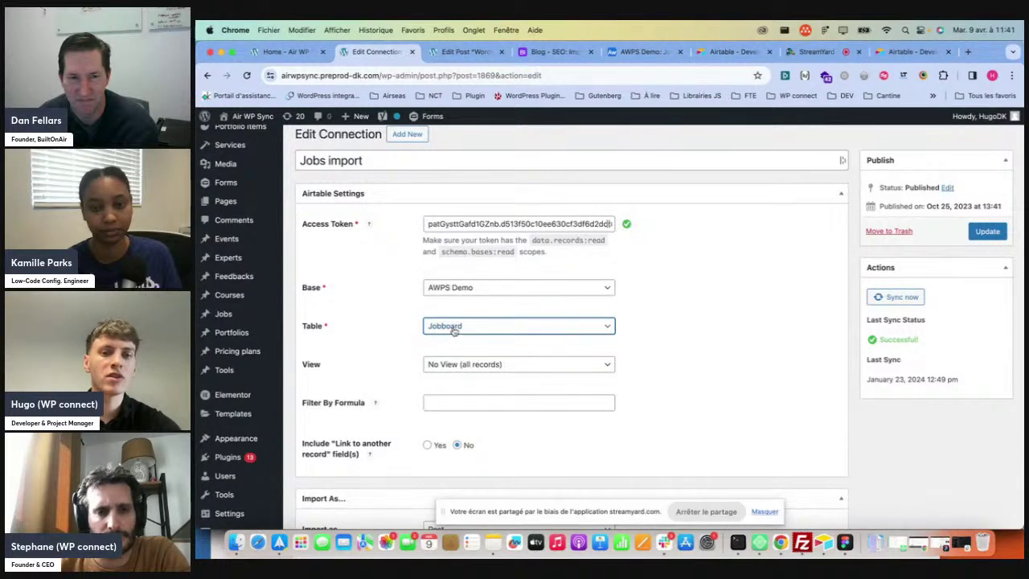
scroll(454, 331, down, 2)
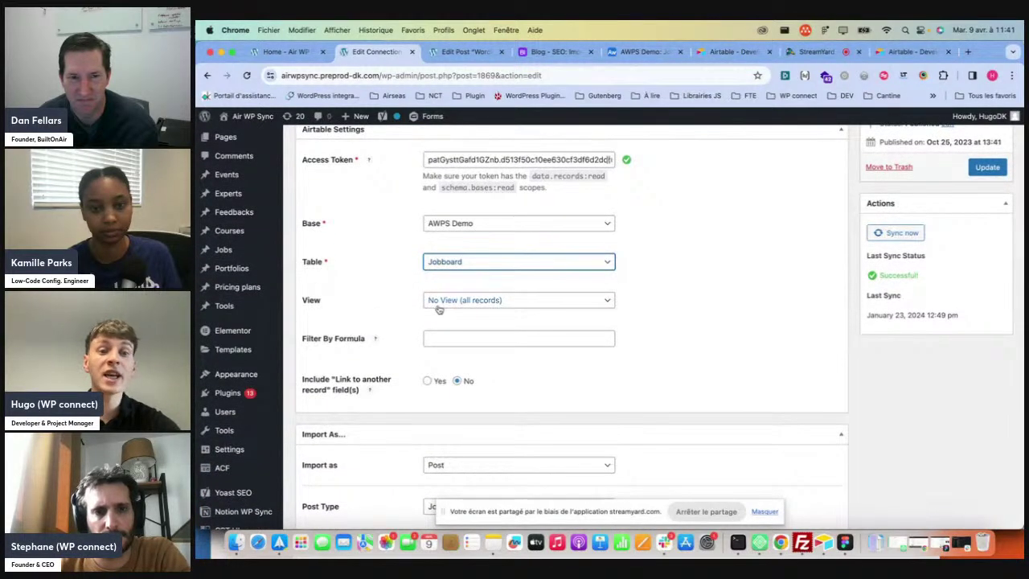
Check the Jobboard grid view in Airtable and return to the Jobs import connection's view and filter settings
mouse_move(373, 341)
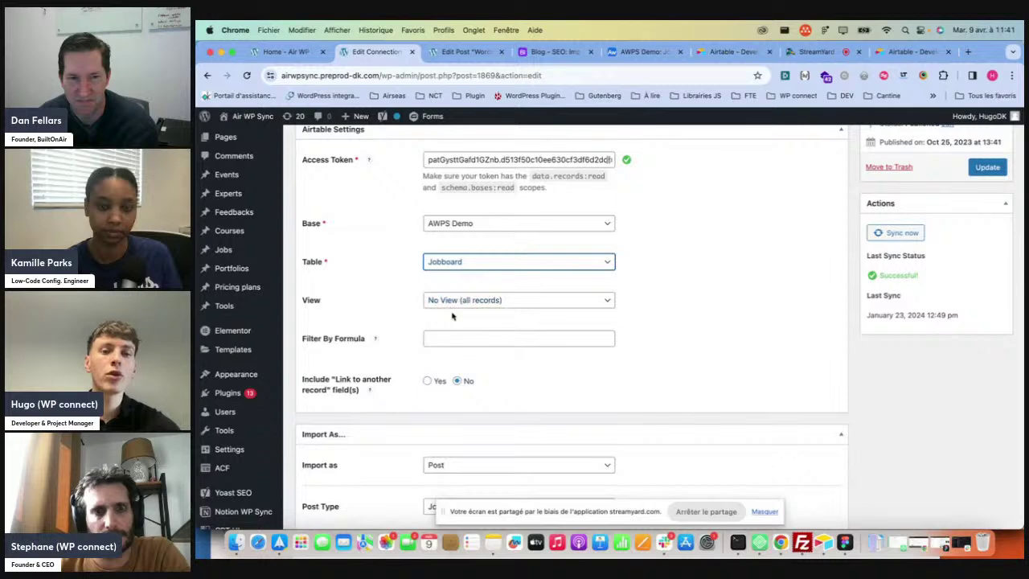
click(651, 50)
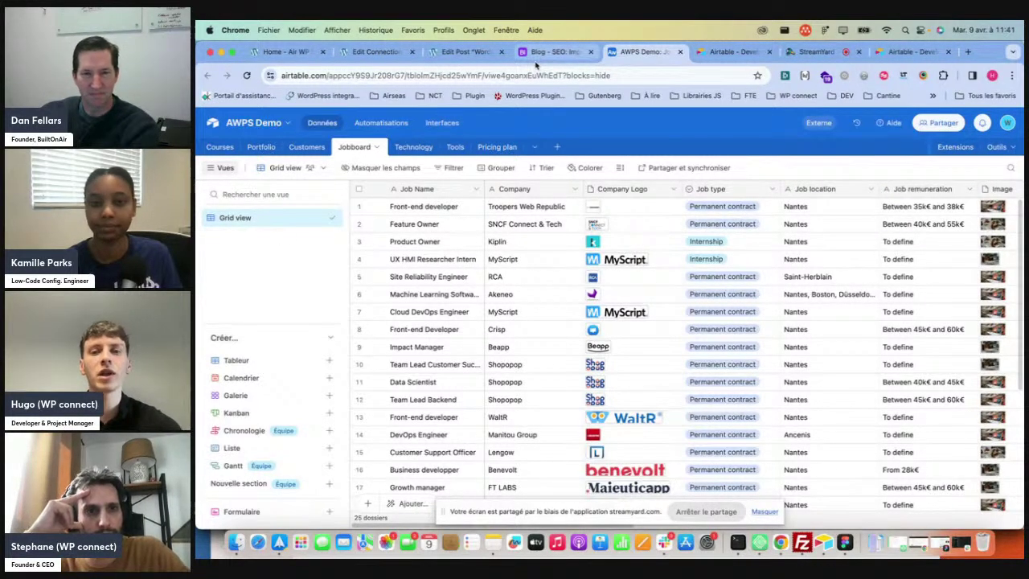
click(460, 52)
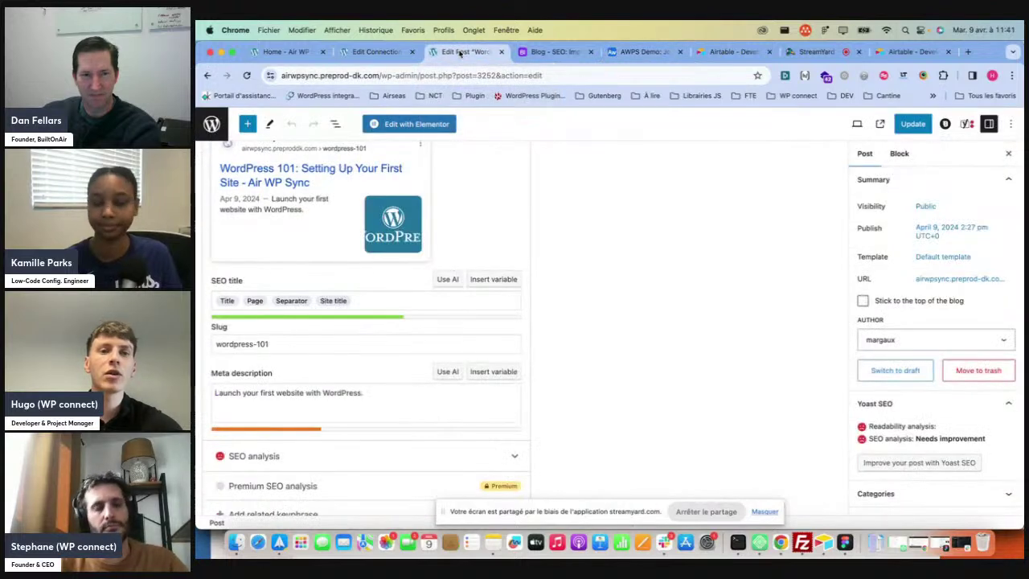
click(357, 53)
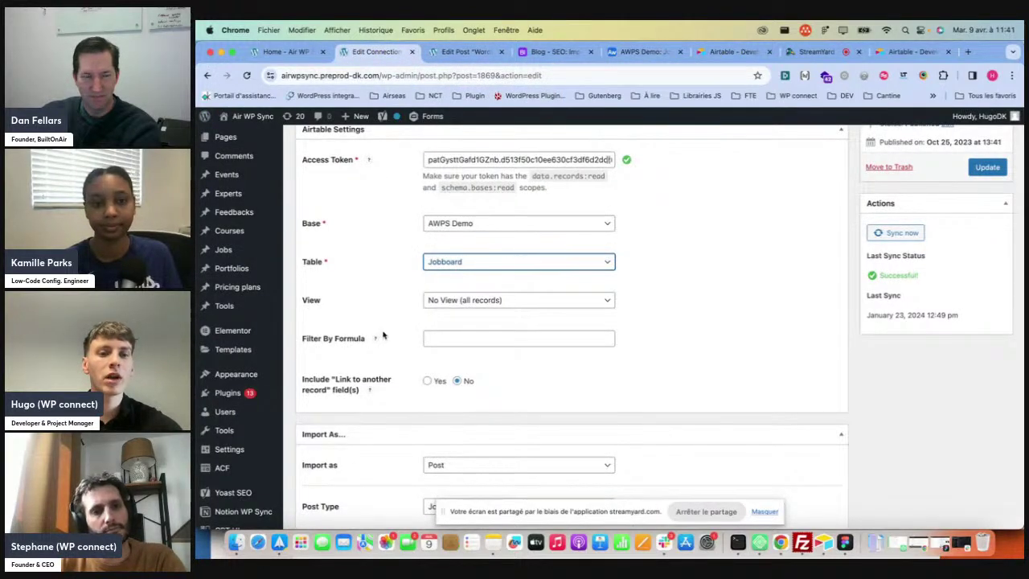
Review the formula filter and linked-record options in the Jobs import connection's Airtable settings
click(450, 341)
scroll(548, 383, down, 2)
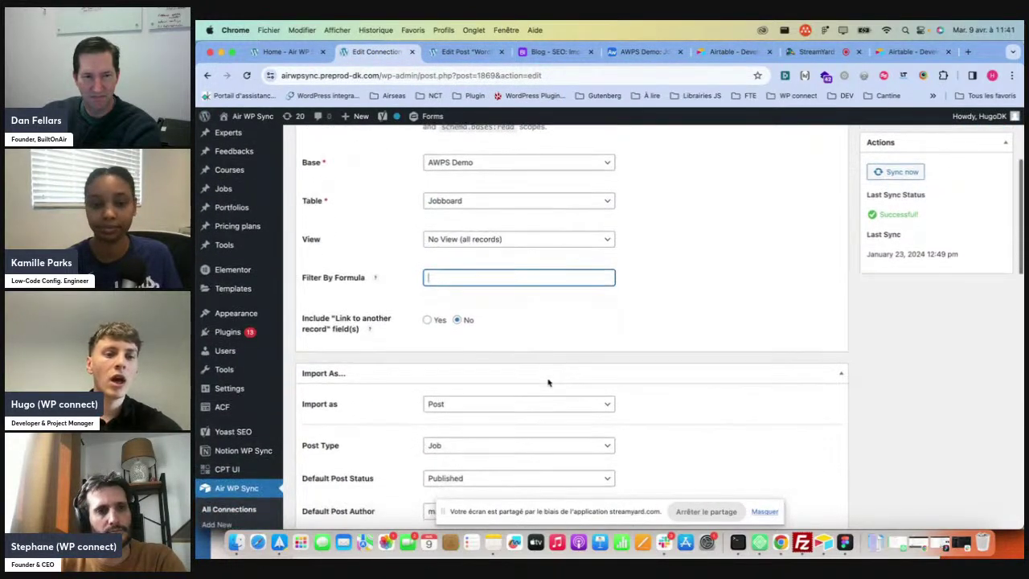
scroll(423, 359, down, 2)
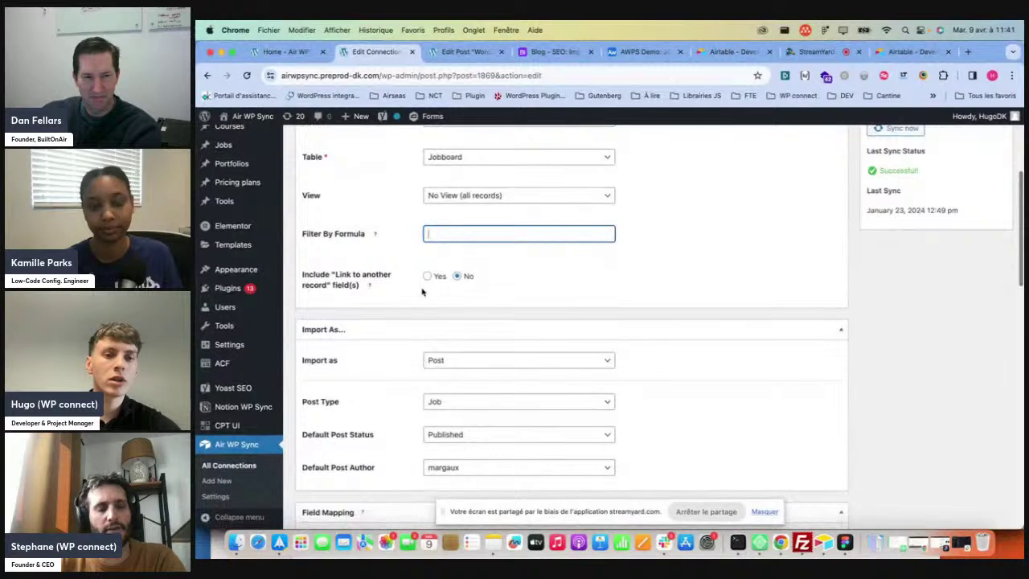
scroll(419, 295, down, 1)
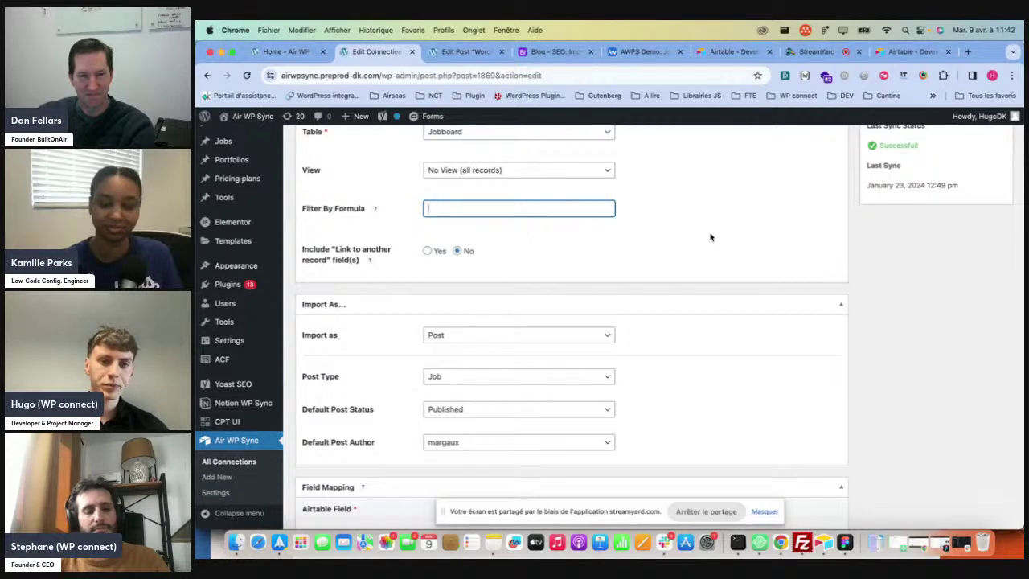
scroll(710, 235, down, 1)
scroll(710, 237, up, 5)
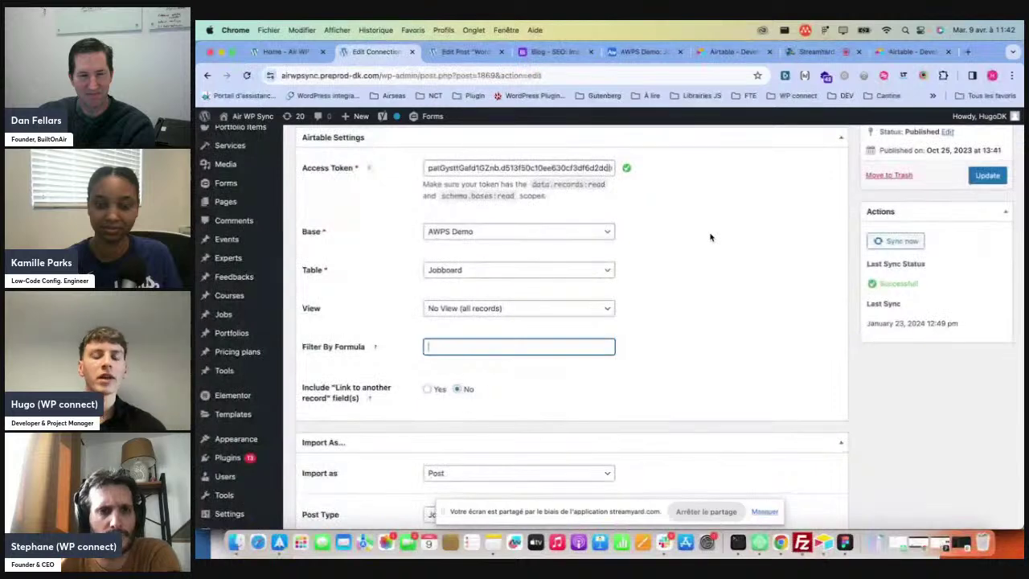
Review the Jobs import connection's import settings for content kind, post type, default post status and default author
scroll(710, 237, down, 4)
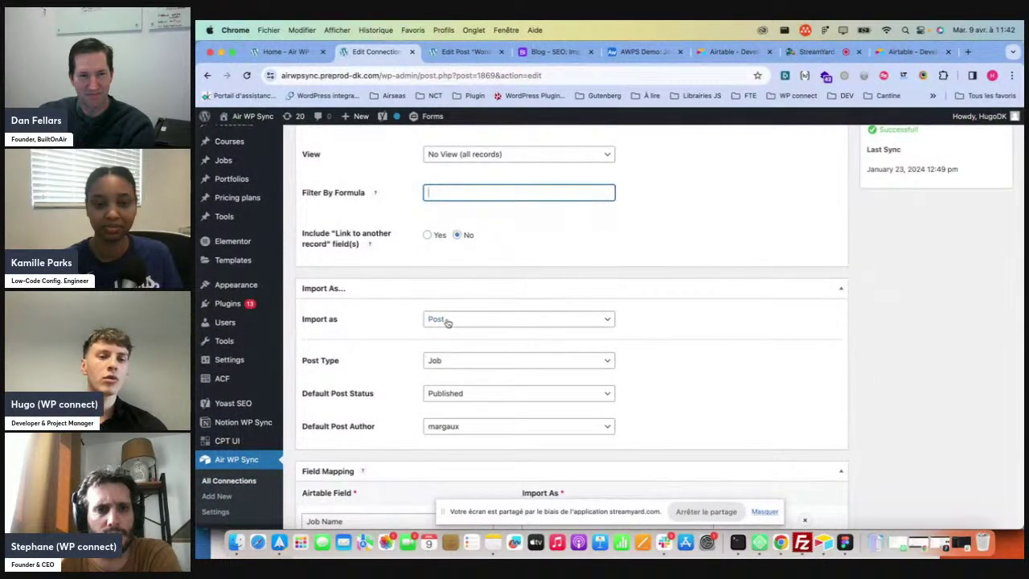
scroll(682, 328, down, 1)
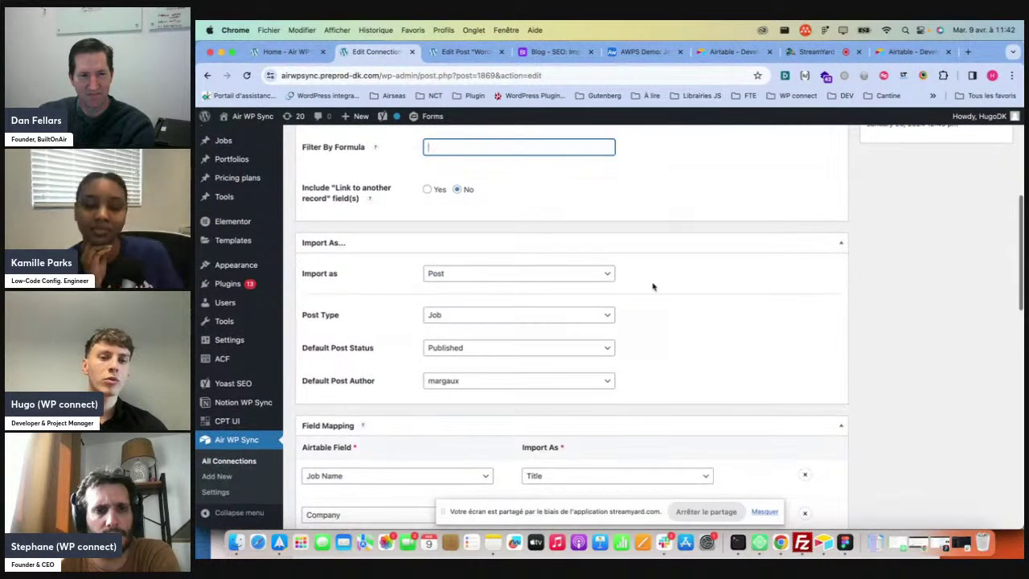
scroll(610, 281, down, 2)
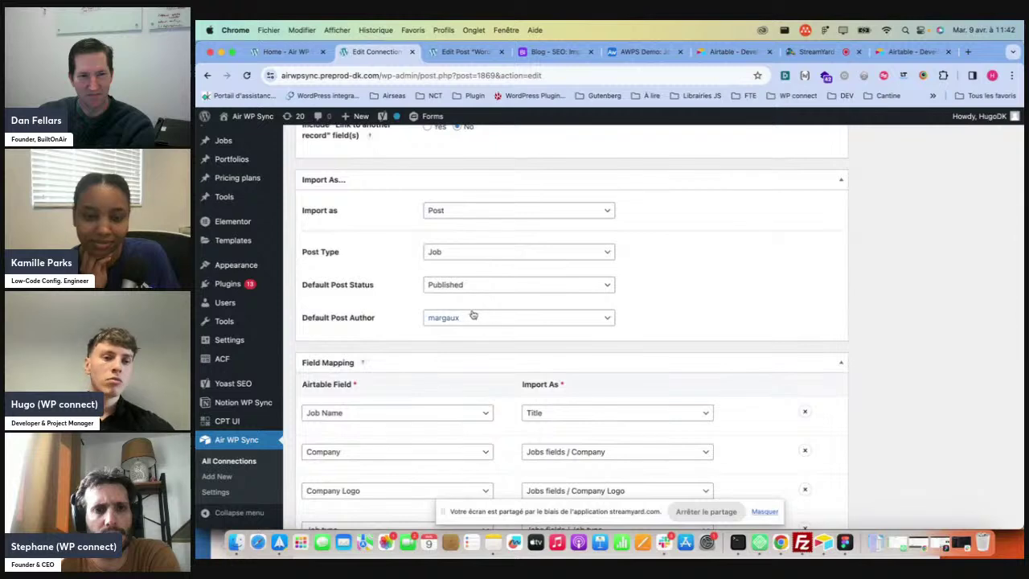
scroll(388, 291, down, 4)
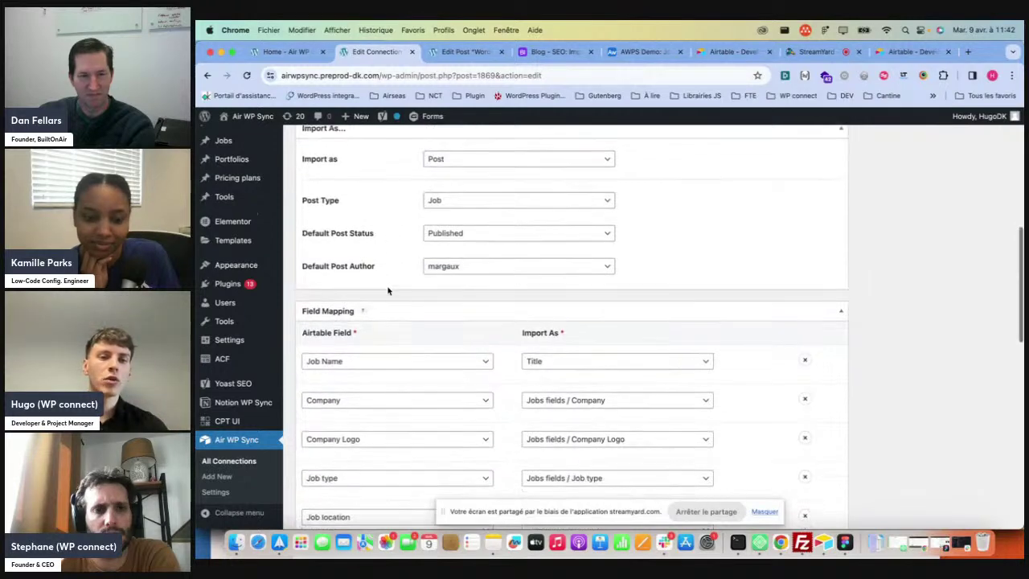
Compare the connection's field mapping with the columns of the Jobboard table in Airtable
scroll(387, 291, down, 1)
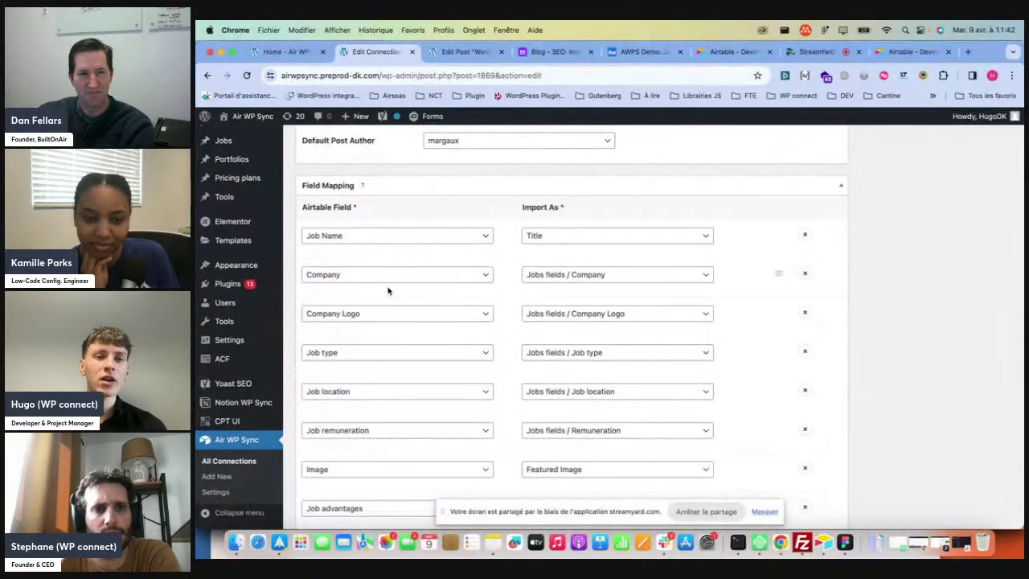
scroll(388, 291, down, 1)
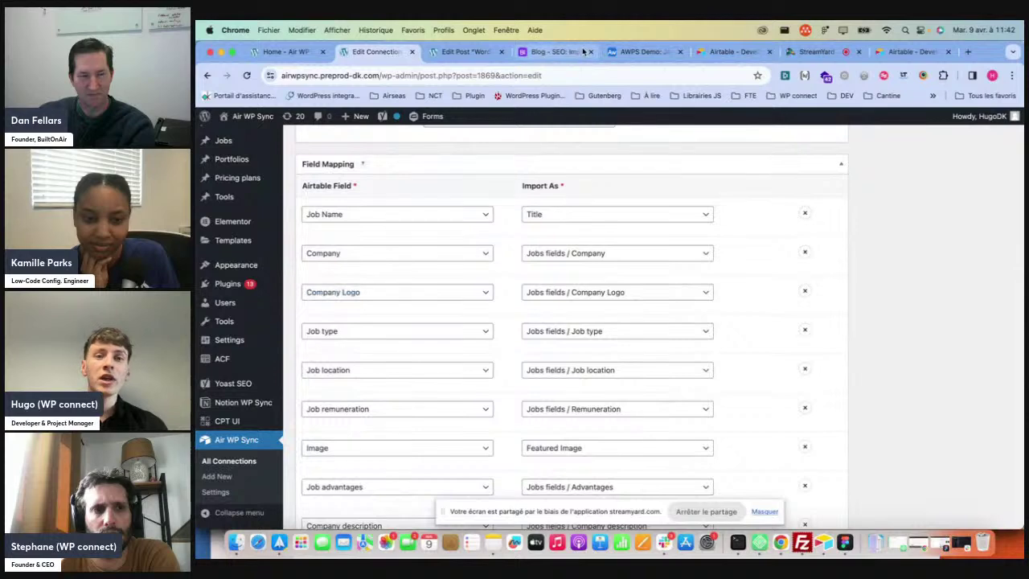
click(640, 51)
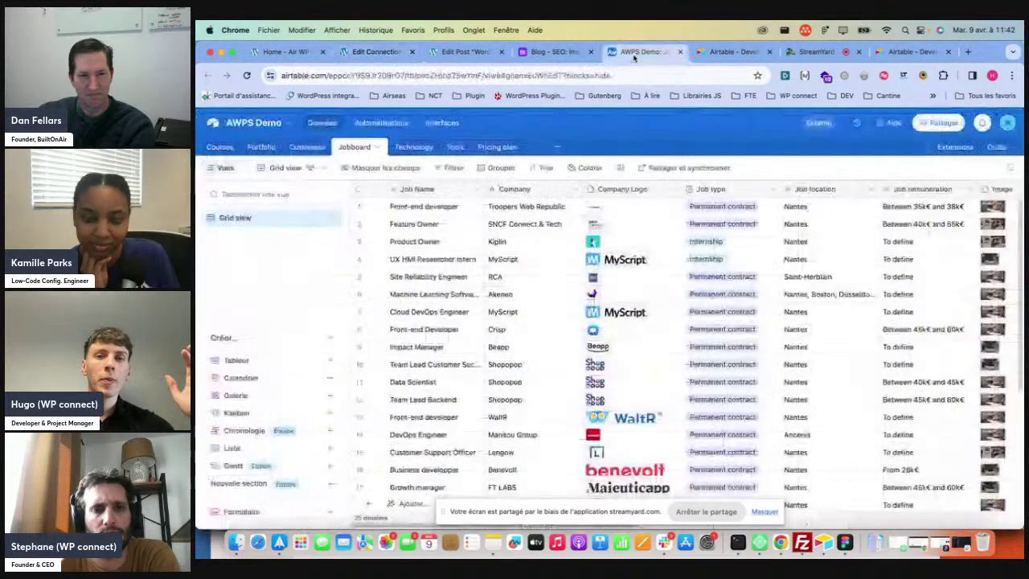
click(374, 51)
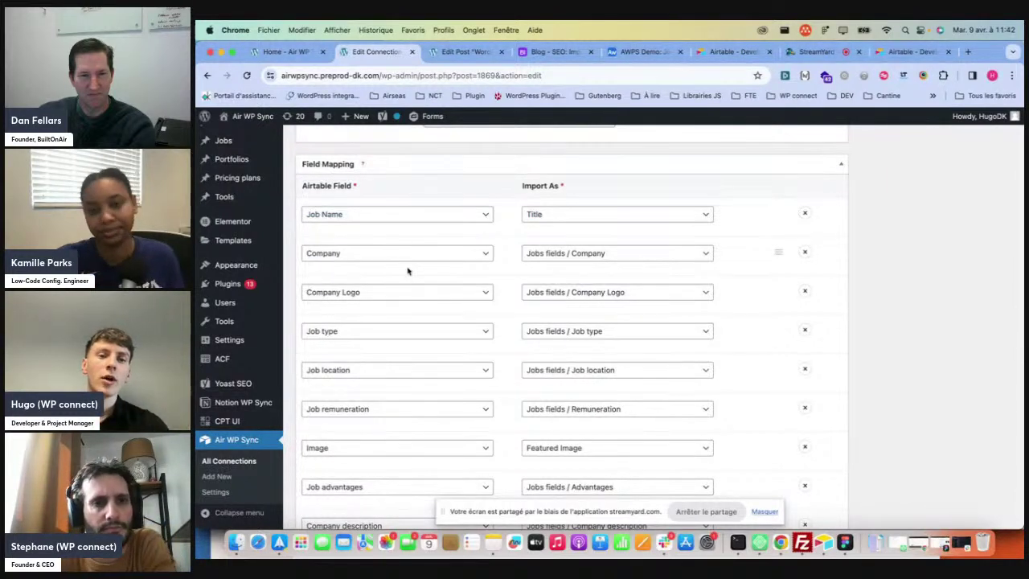
scroll(411, 293, down, 1)
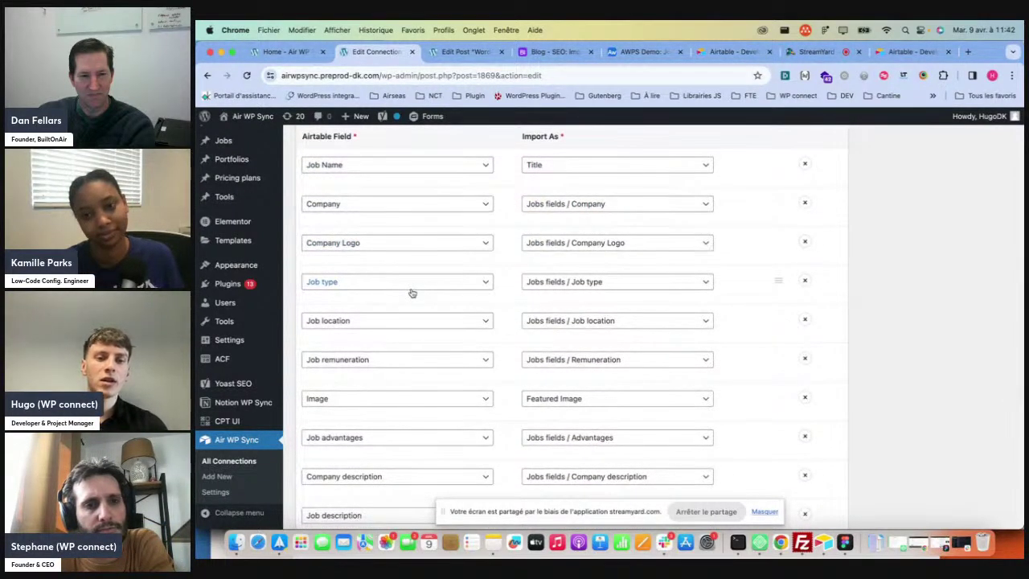
scroll(412, 293, down, 1)
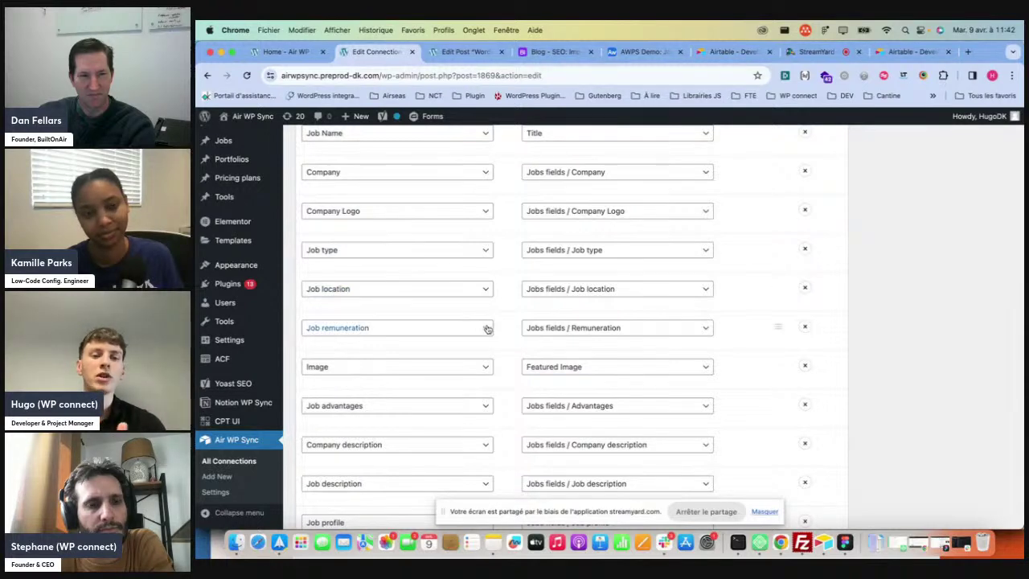
scroll(487, 329, down, 2)
Examine the strategy choices available in the Jobs import connection's sync settings
scroll(488, 329, down, 6)
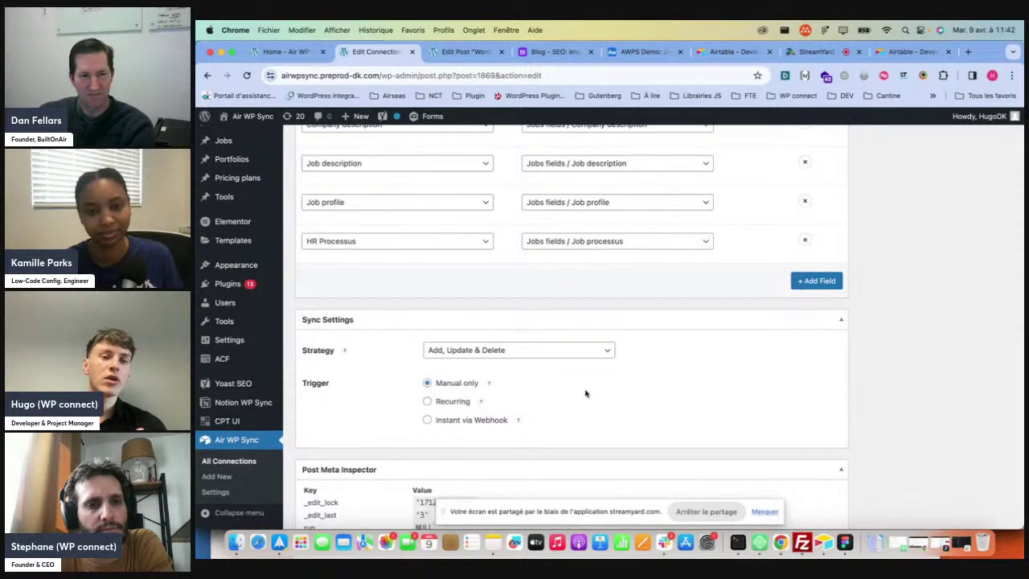
click(580, 352)
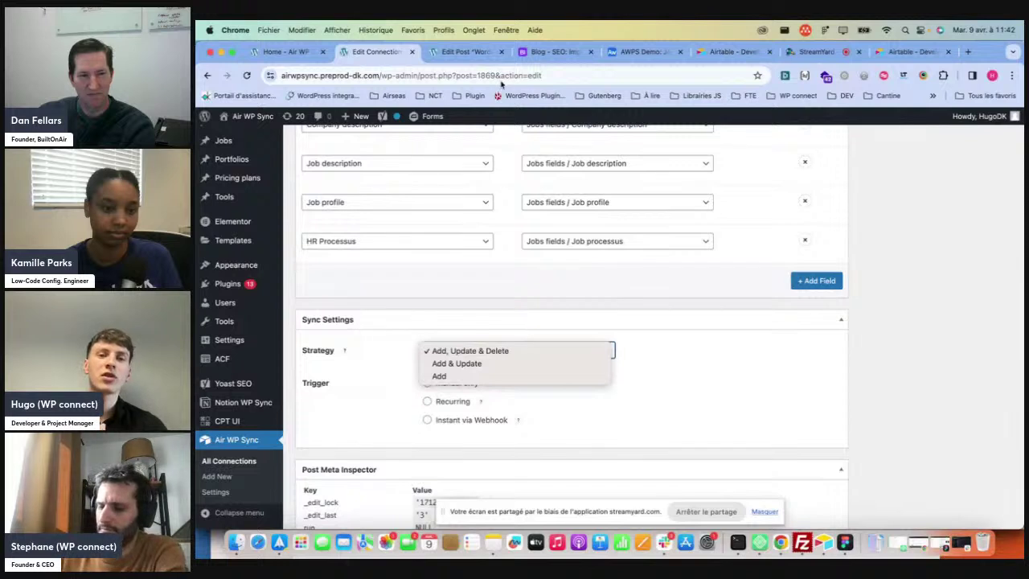
click(623, 55)
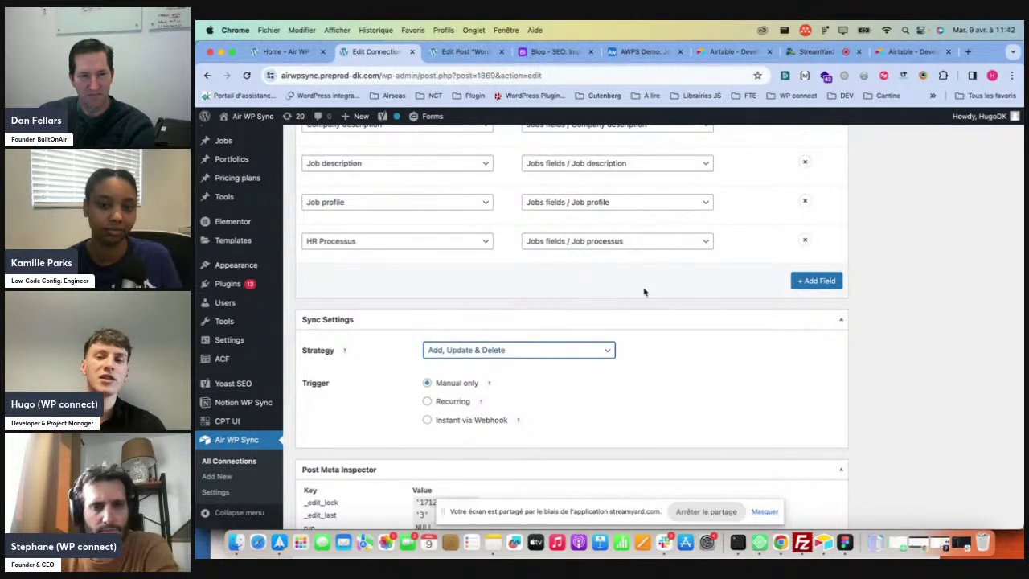
Check the frequency options of the Recurring trigger and switch the sync trigger to Instant via Webhook
click(428, 402)
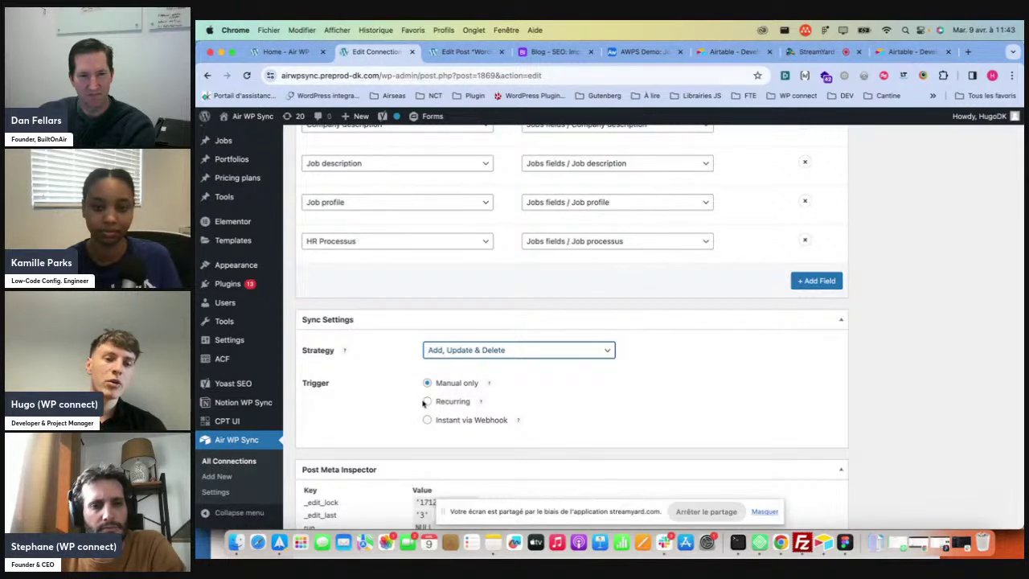
click(493, 441)
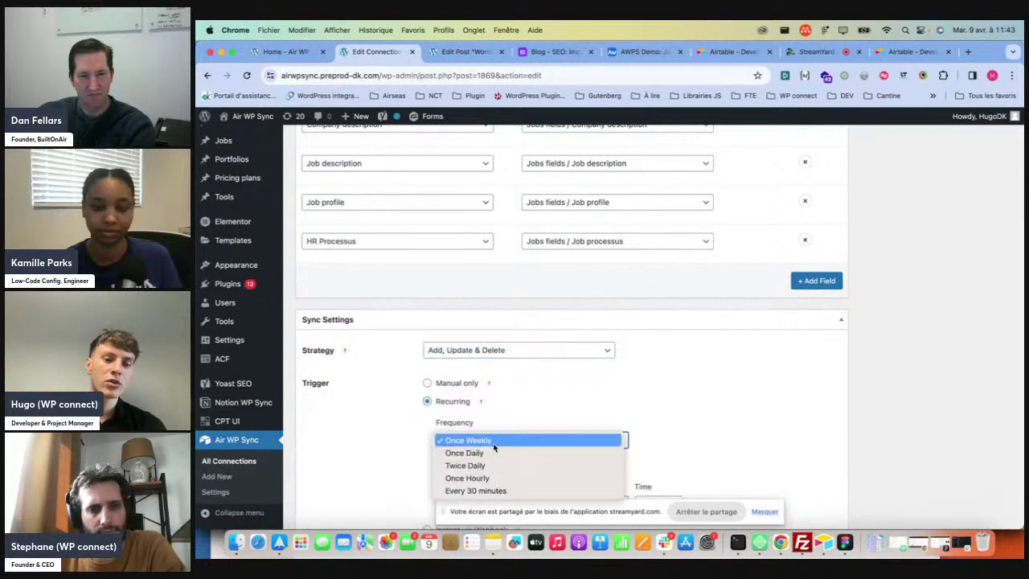
click(678, 404)
scroll(673, 385, down, 4)
click(539, 295)
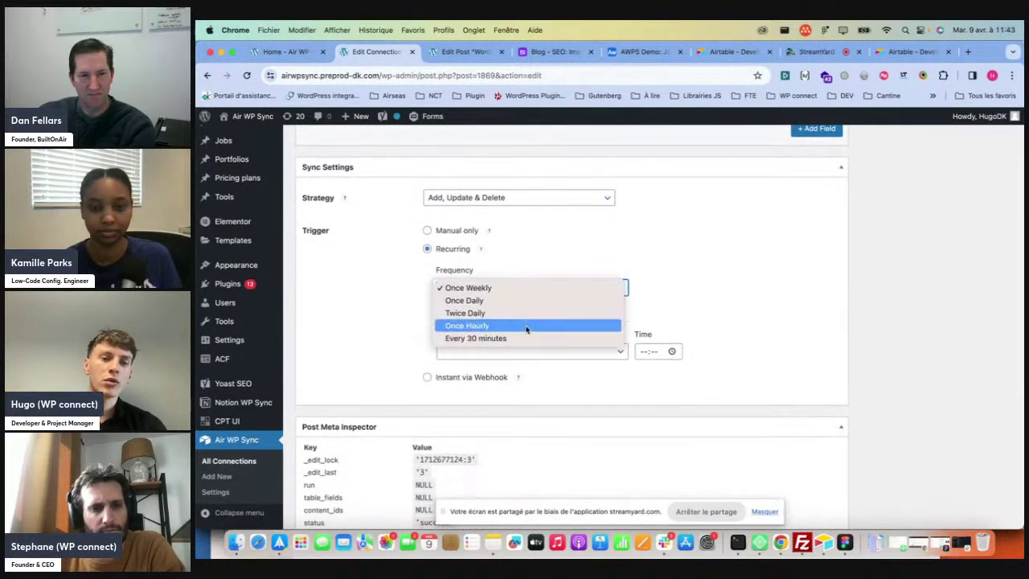
click(678, 263)
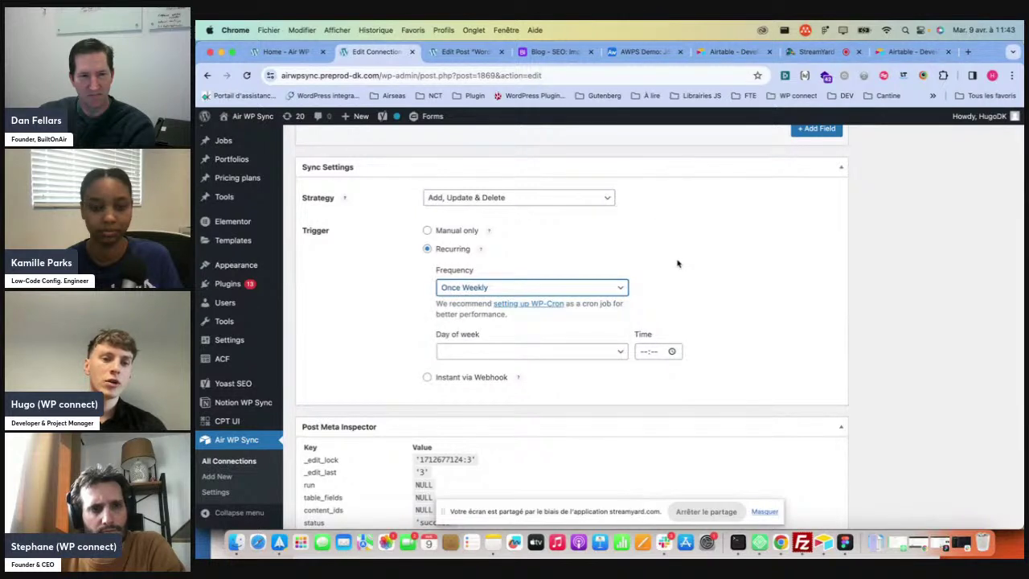
click(428, 378)
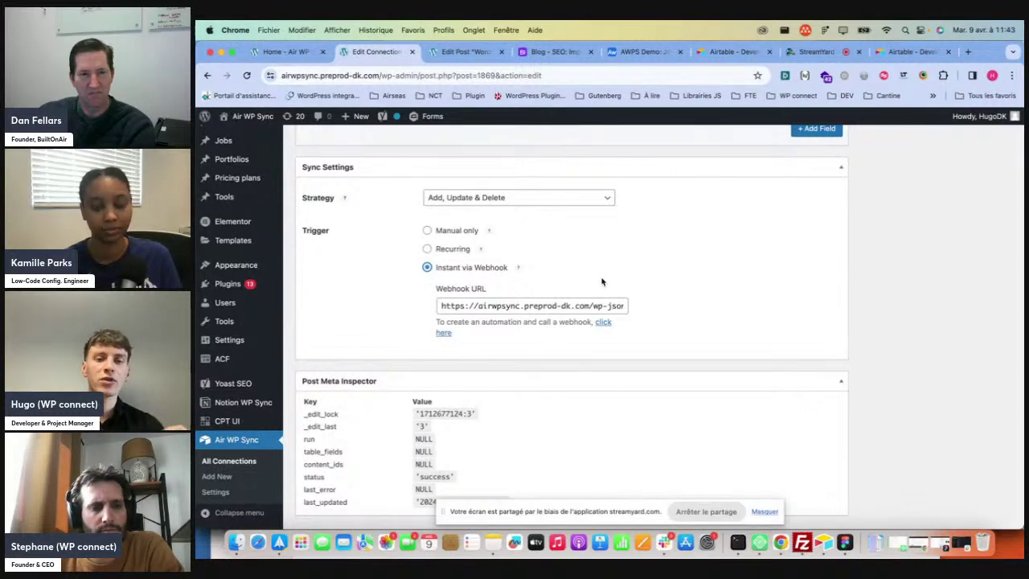
Open the WordPress Jobs list in a separate tab and look through the imported job posts
scroll(601, 281, up, 15)
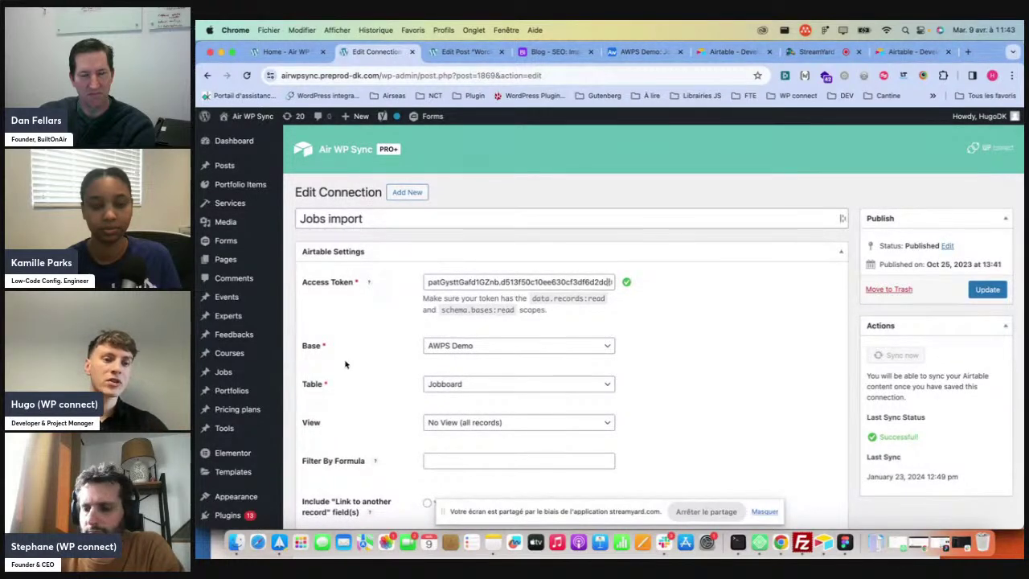
super+click(224, 372)
click(434, 52)
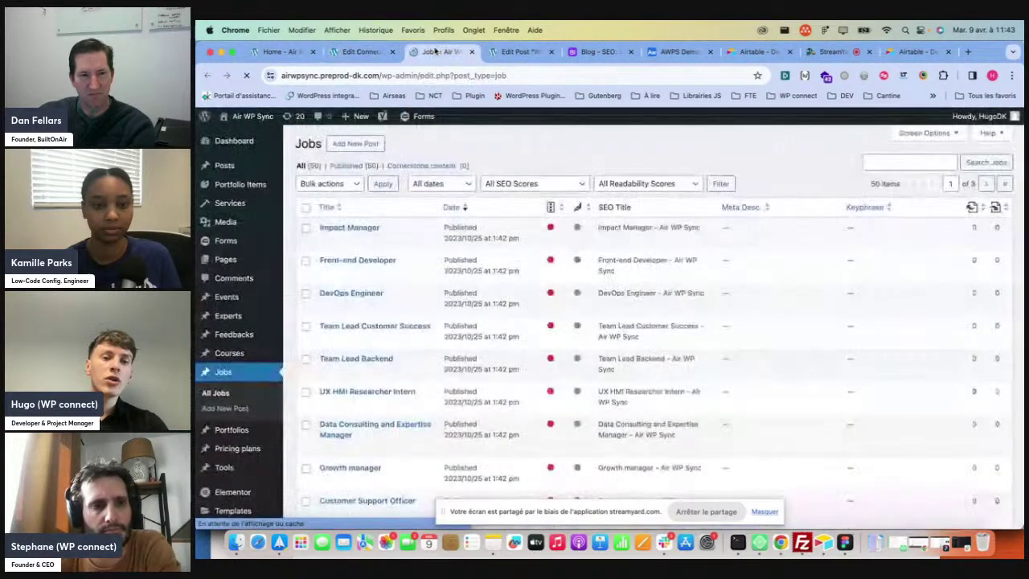
scroll(412, 313, down, 10)
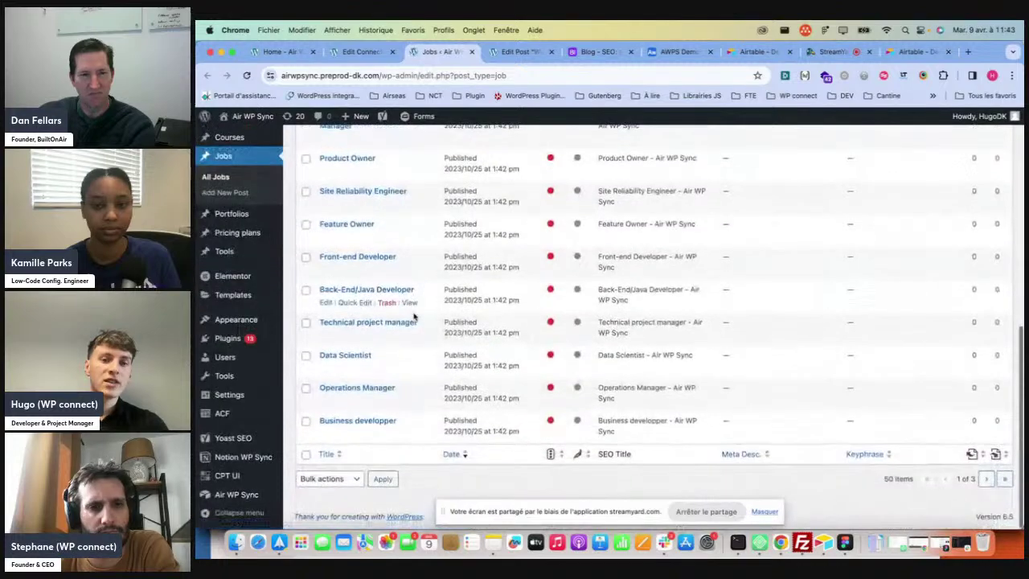
scroll(414, 316, up, 10)
Compare the Jobboard records in Airtable with the WordPress Jobs list
click(674, 51)
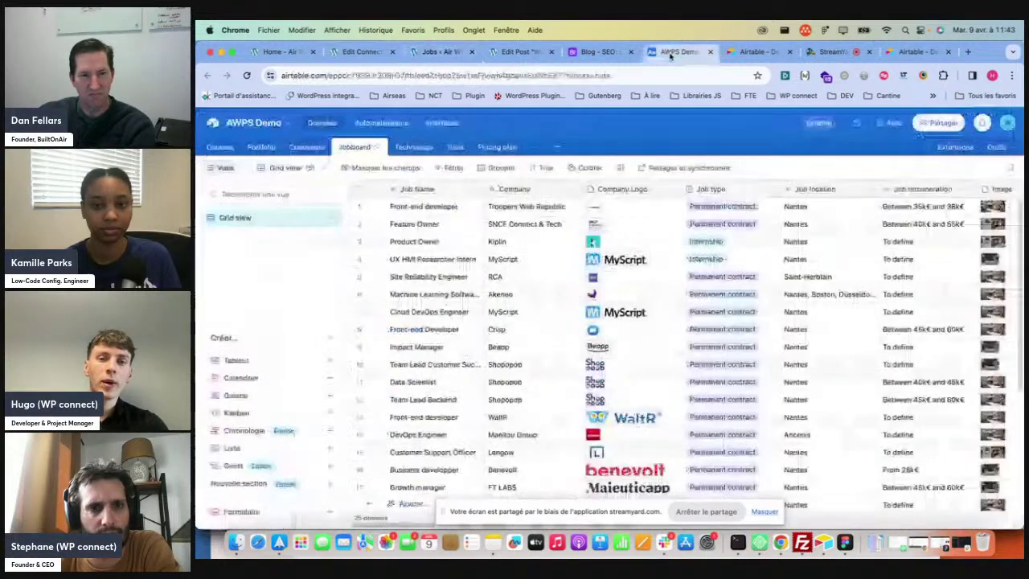
scroll(775, 305, right, 5)
scroll(774, 306, left, 5)
click(443, 52)
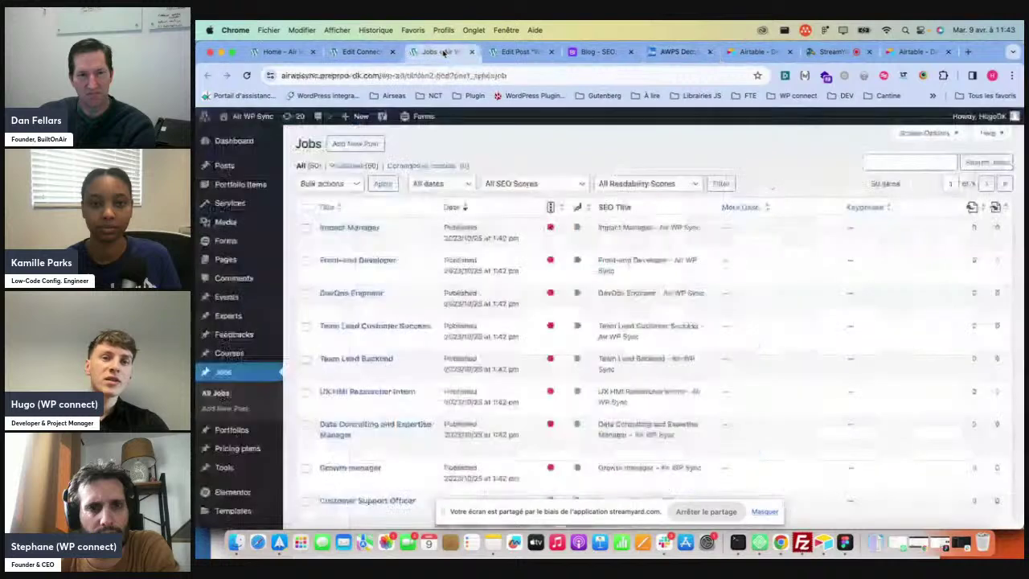
Open the Jobboard (Elementor) import page on the public site and browse its job cards
click(486, 53)
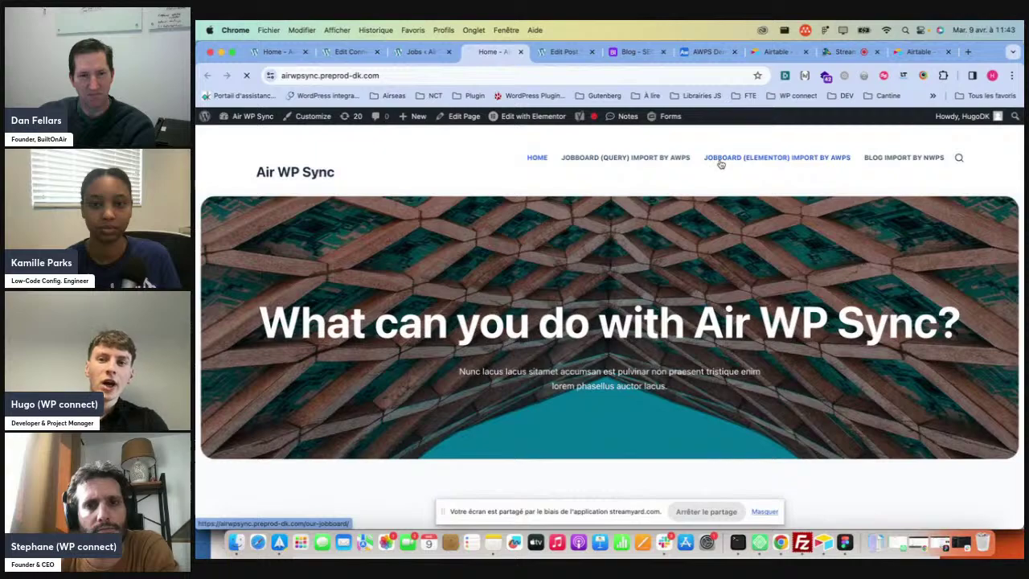
click(721, 158)
scroll(609, 322, down, 5)
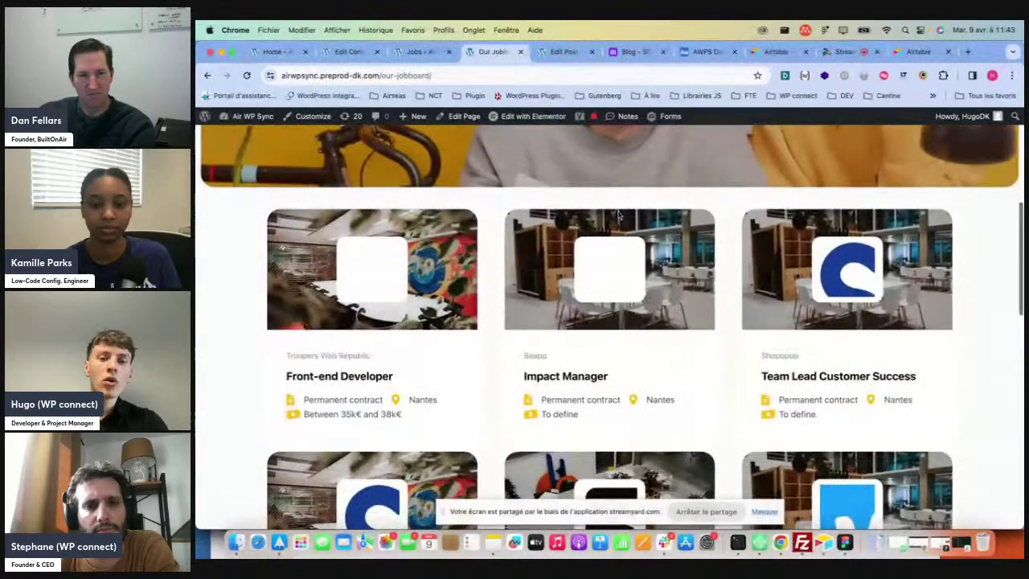
scroll(843, 297, down, 4)
scroll(843, 298, up, 2)
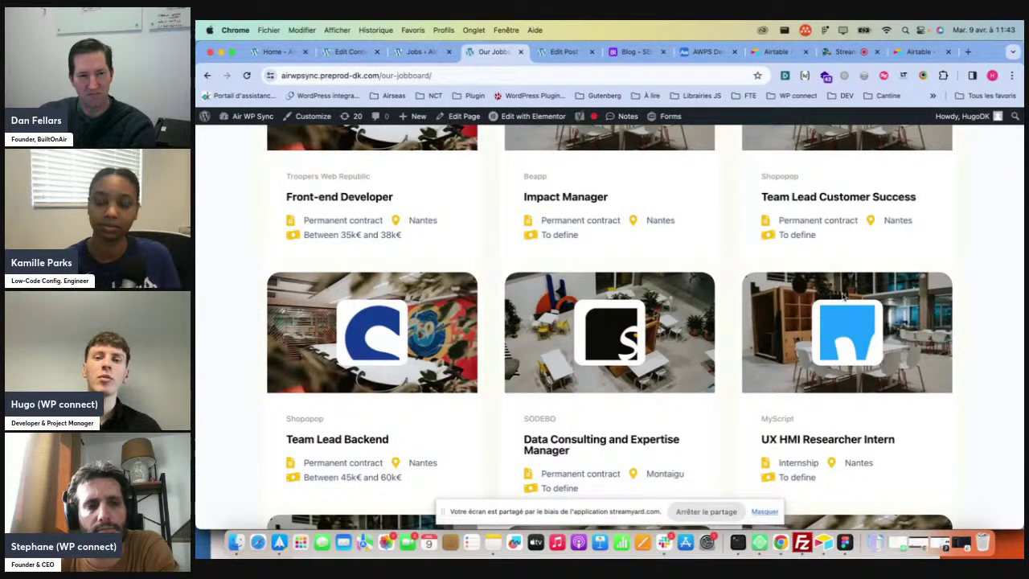
scroll(656, 372, up, 3)
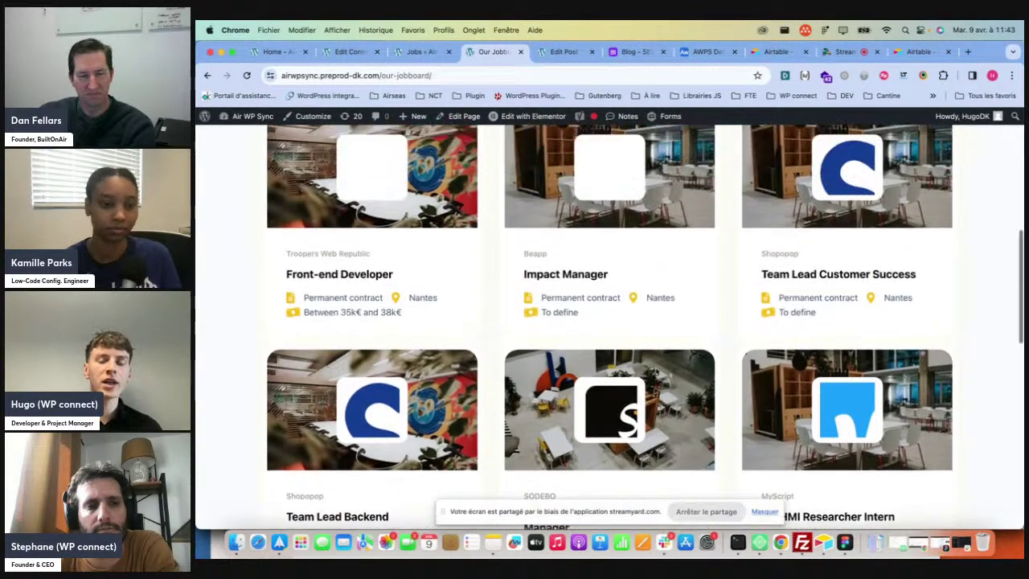
scroll(655, 371, up, 1)
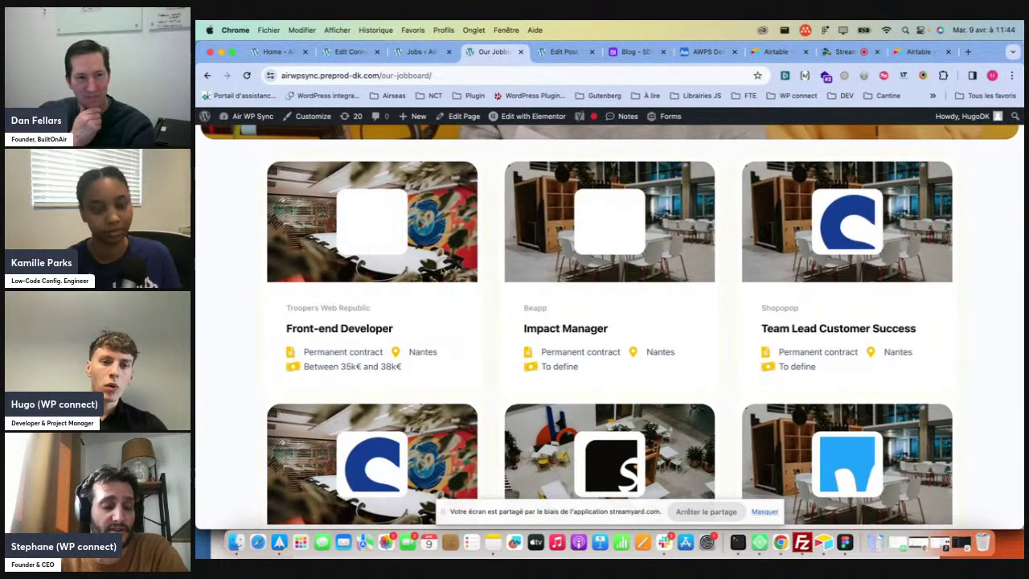
Open the Front-end Developer job from Troopers Web Republic in a separate tab and view its detail page
super+click(367, 328)
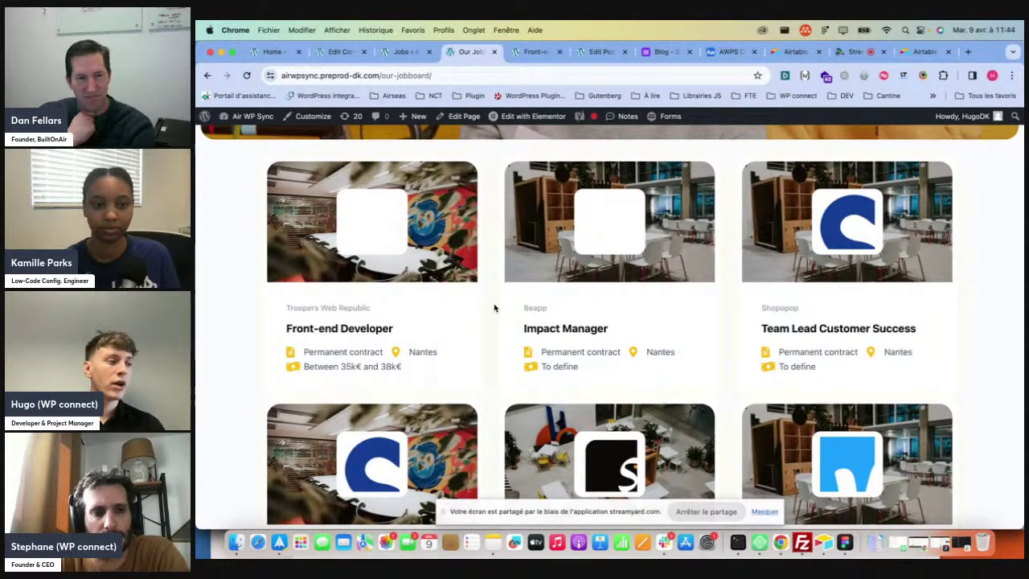
click(536, 52)
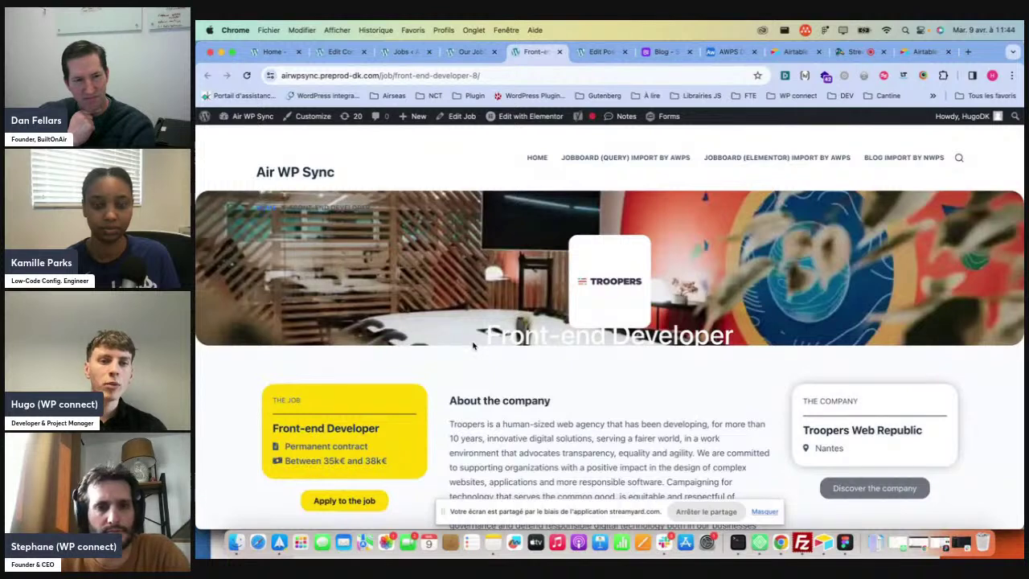
scroll(472, 346, down, 2)
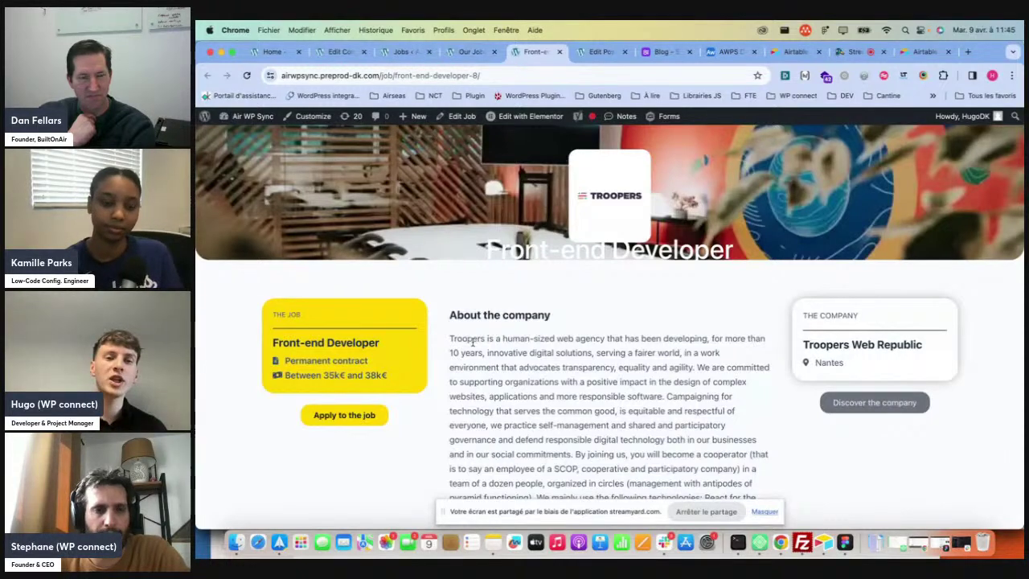
Review the Front-end Developer job page, including the contract type, pay range, company description and job description
scroll(473, 341, down, 1)
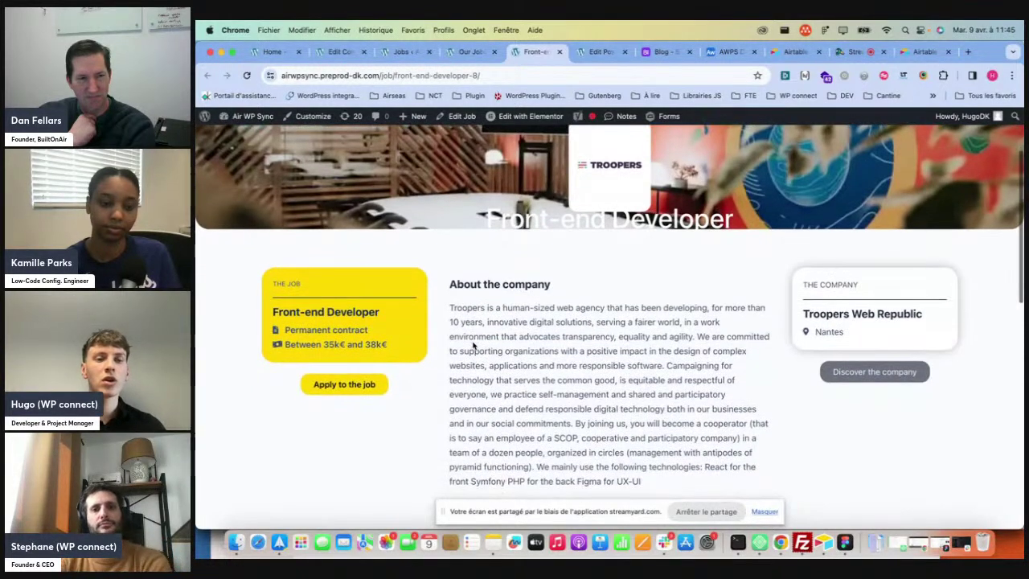
scroll(473, 346, down, 3)
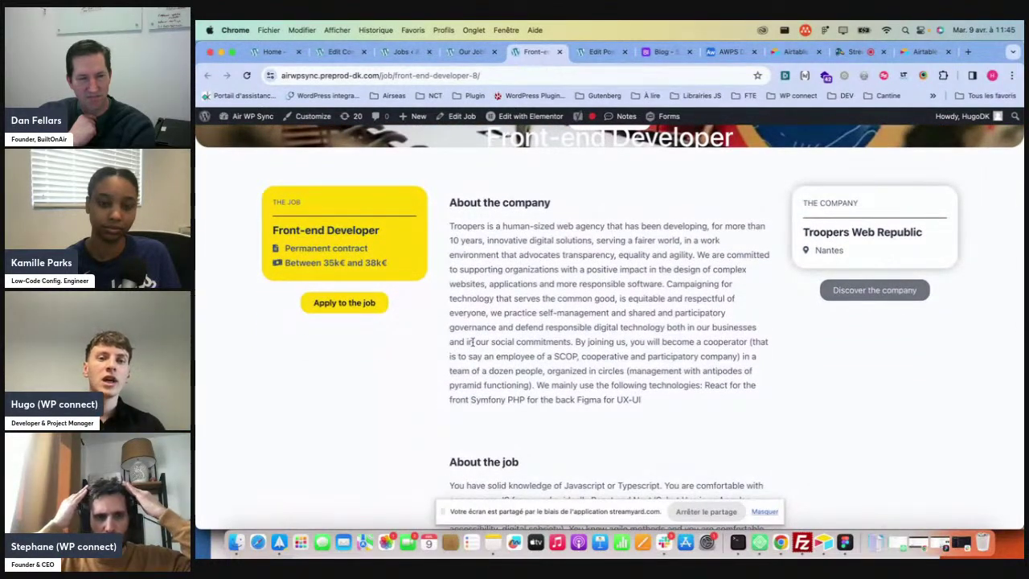
scroll(473, 341, up, 1)
scroll(473, 341, up, 5)
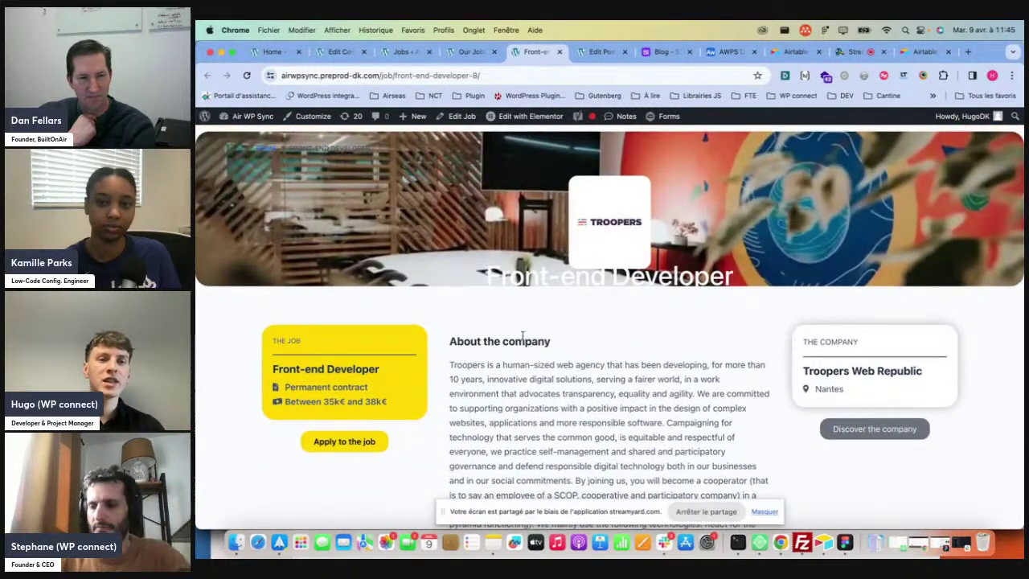
scroll(523, 340, up, 1)
scroll(485, 349, down, 2)
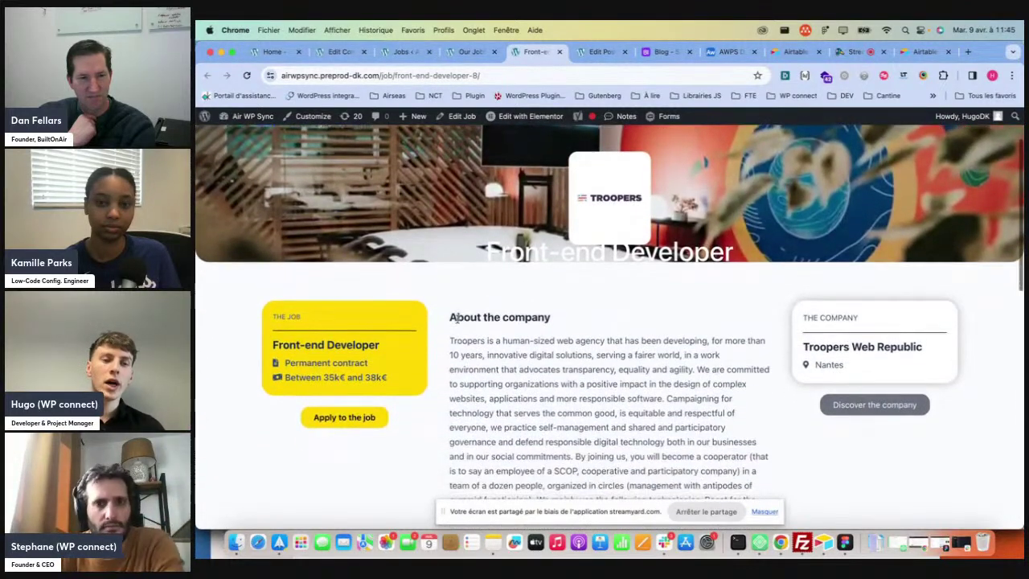
drag(388, 378, 310, 378)
drag(368, 363, 285, 364)
click(289, 364)
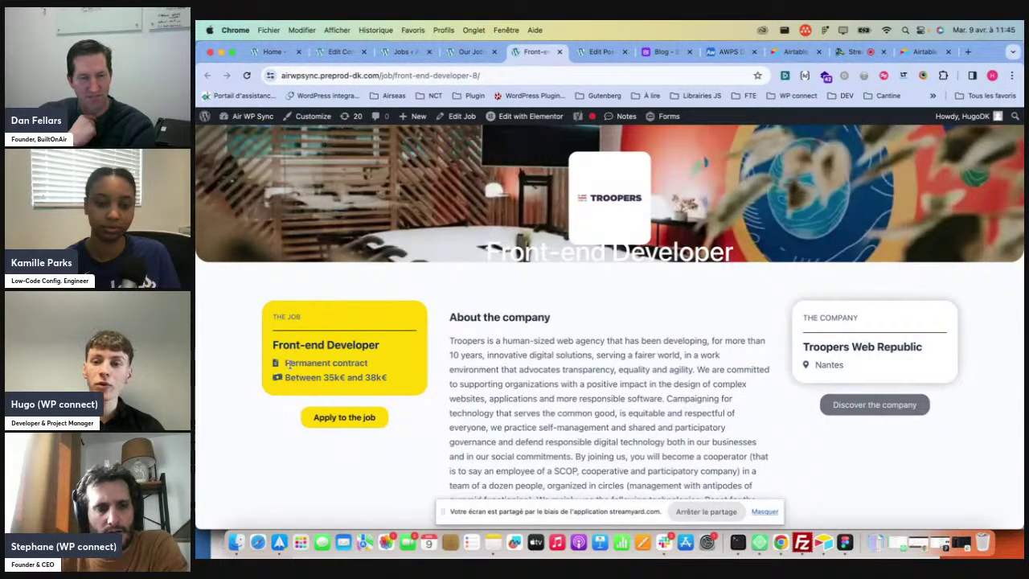
scroll(642, 250, down, 13)
scroll(642, 250, down, 8)
scroll(643, 250, up, 20)
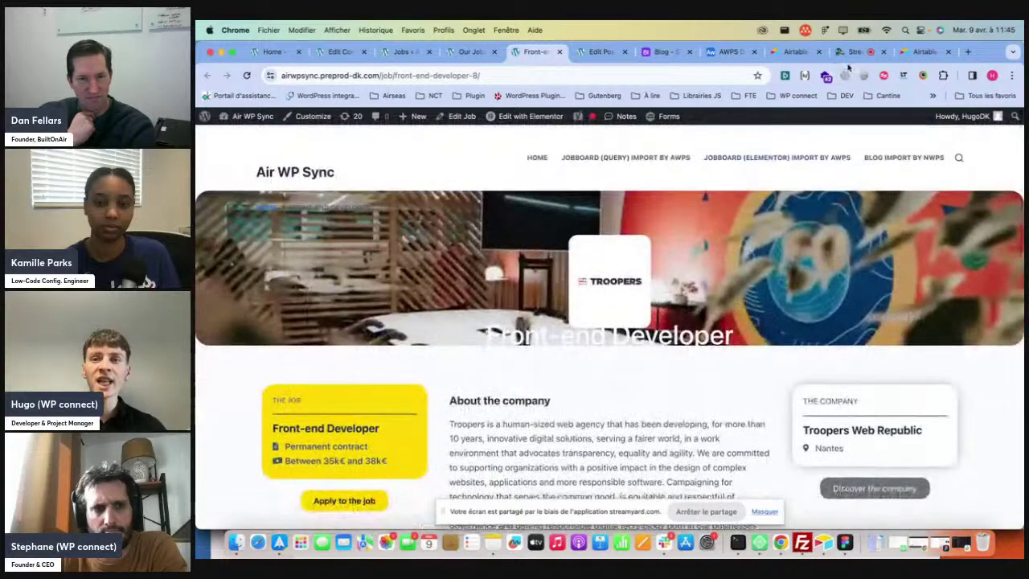
Compare the Jobboard columns in Airtable with the details shown on the Front-end Developer job page
click(723, 51)
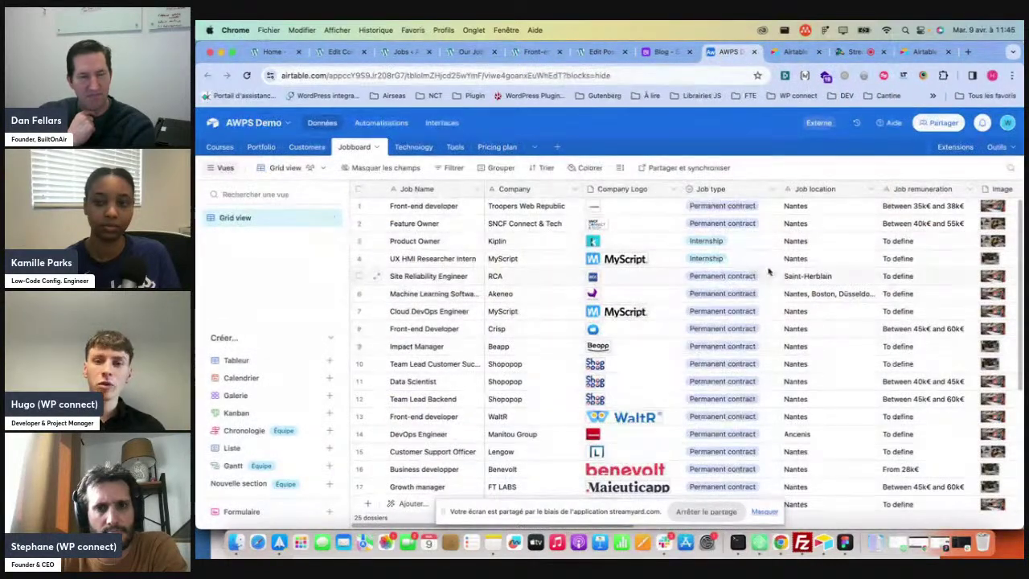
scroll(560, 237, right, 3)
scroll(563, 233, right, 10)
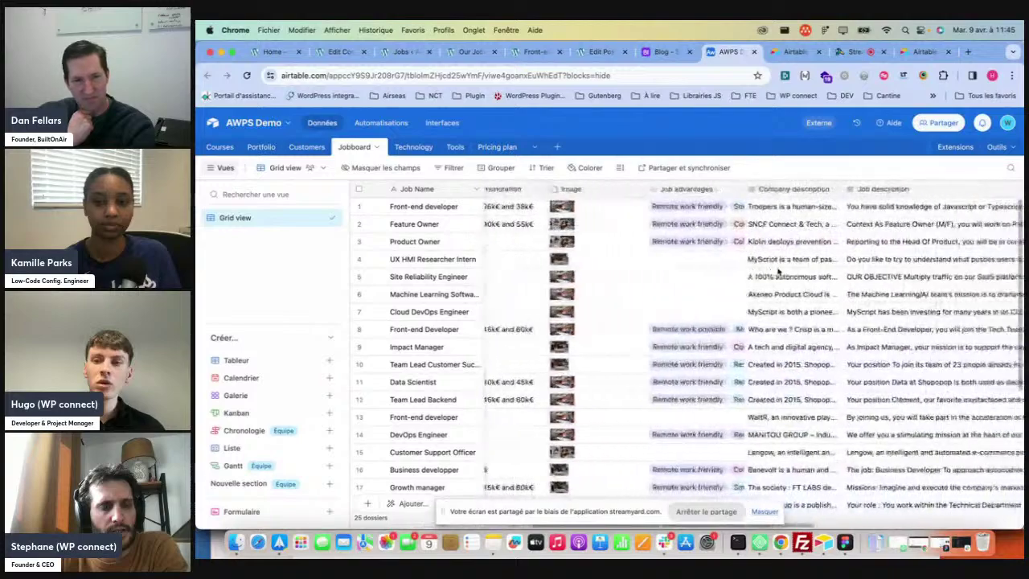
scroll(778, 272, left, 10)
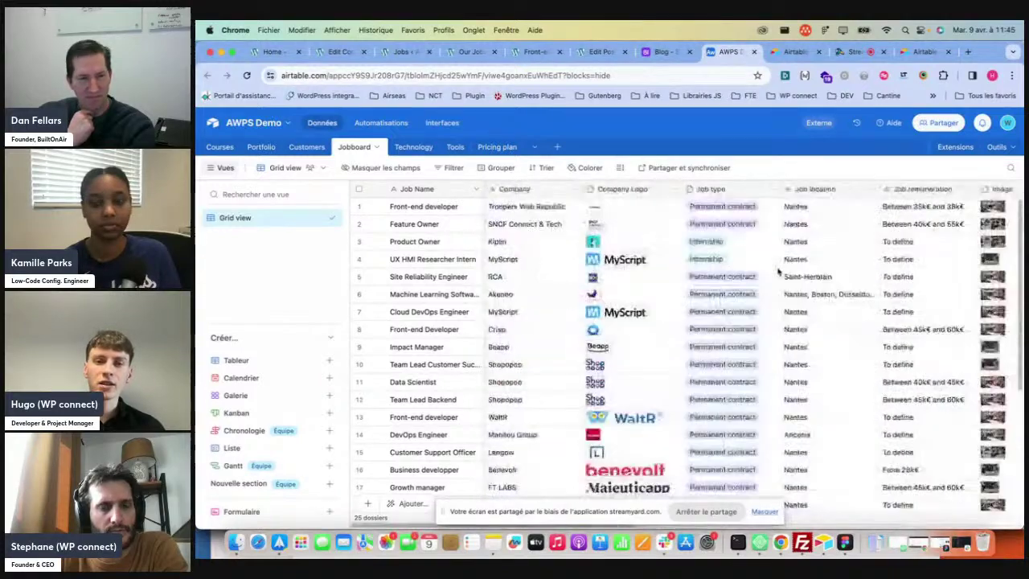
click(532, 52)
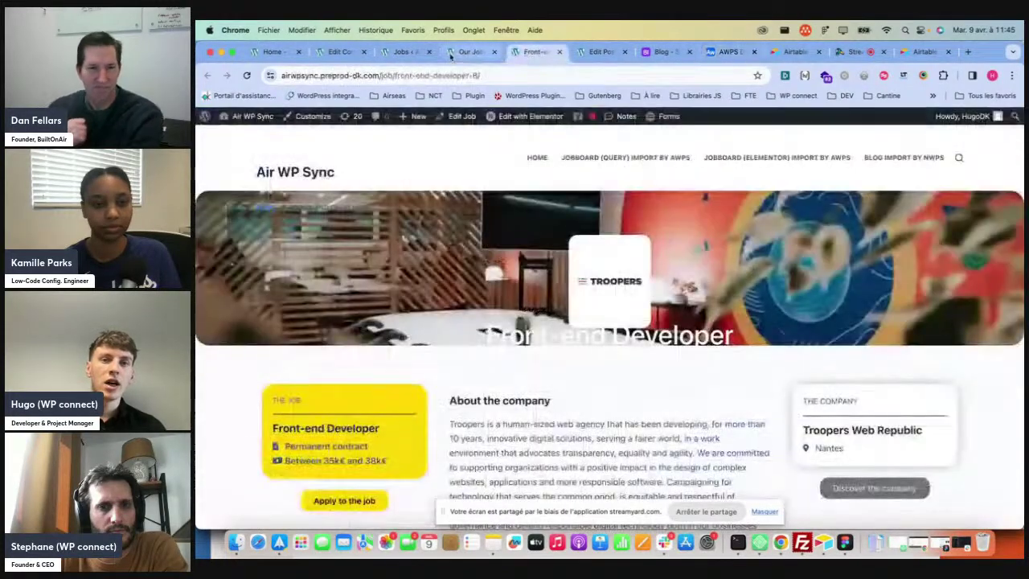
scroll(472, 281, down, 3)
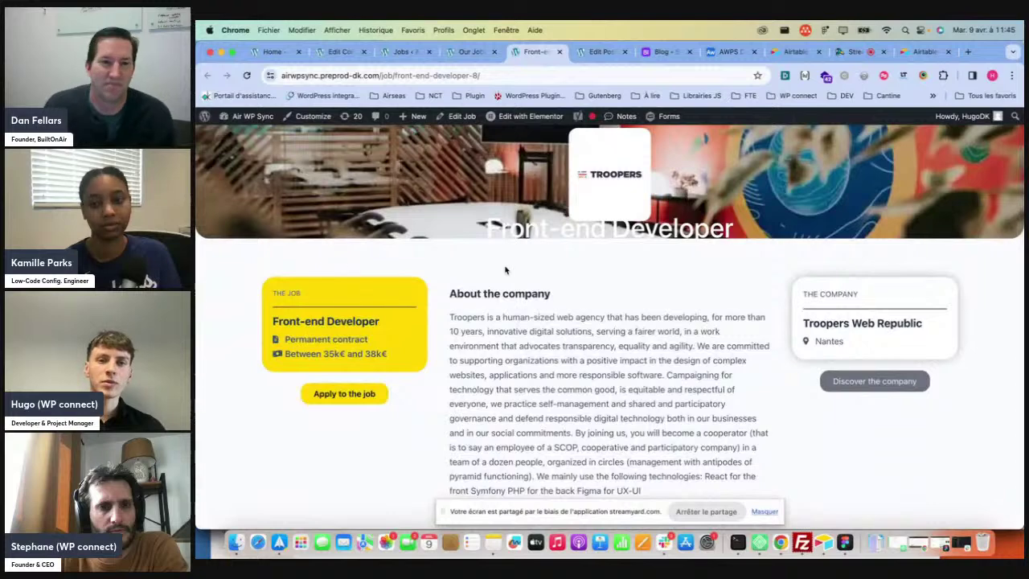
scroll(491, 275, up, 3)
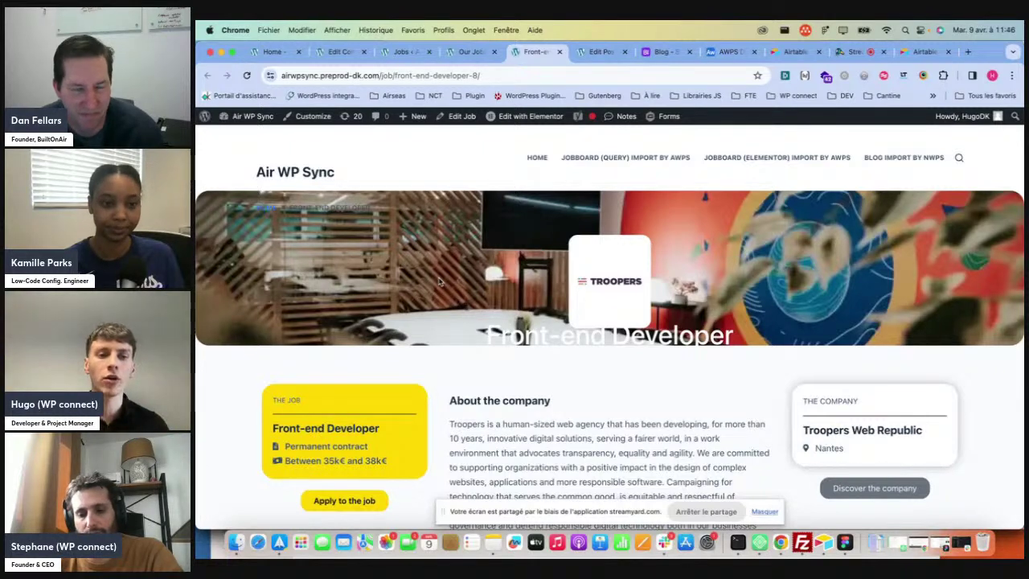
Open the WordPress dashboard in a separate tab and go to the Air WP Sync connections list
super+click(245, 116)
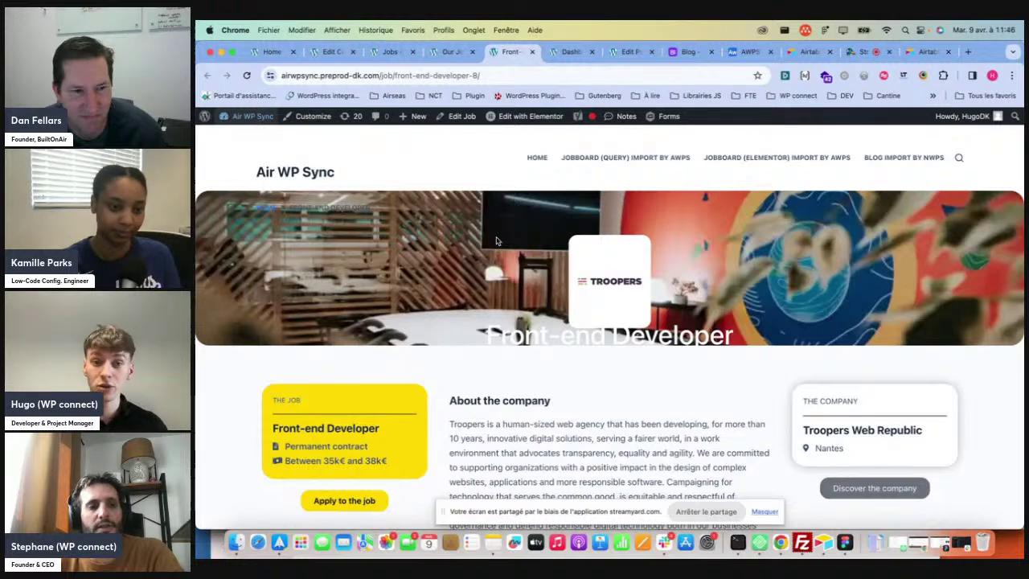
click(569, 51)
mouse_move(233, 470)
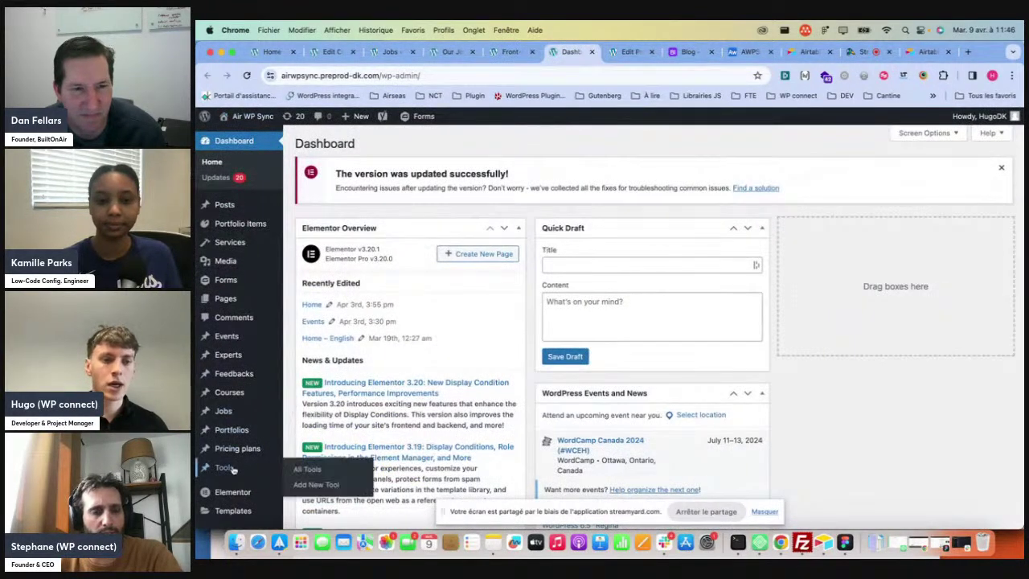
scroll(233, 474, down, 8)
click(236, 494)
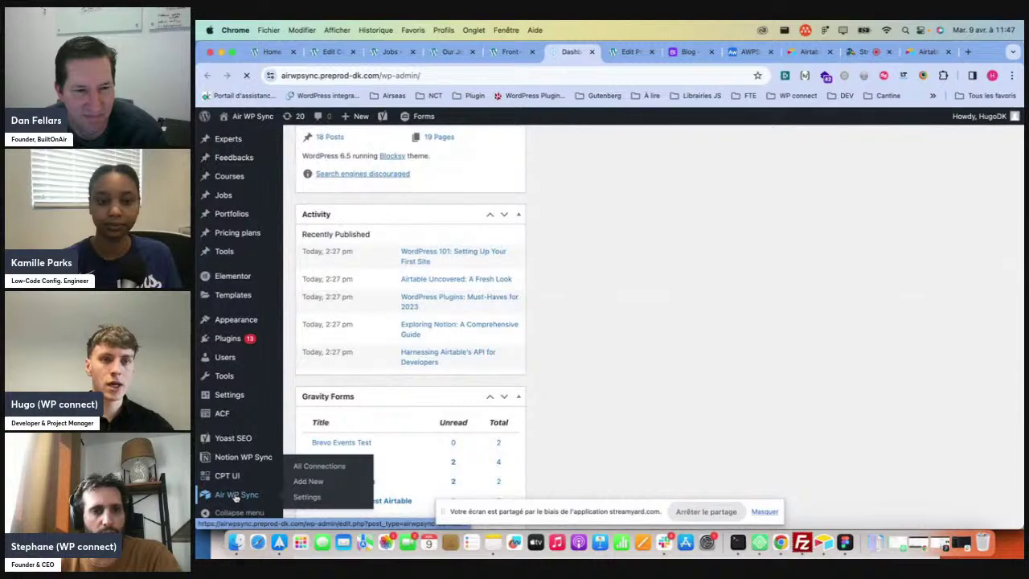
Browse the import connections and open the Blog posts import connection for editing
scroll(574, 298, down, 3)
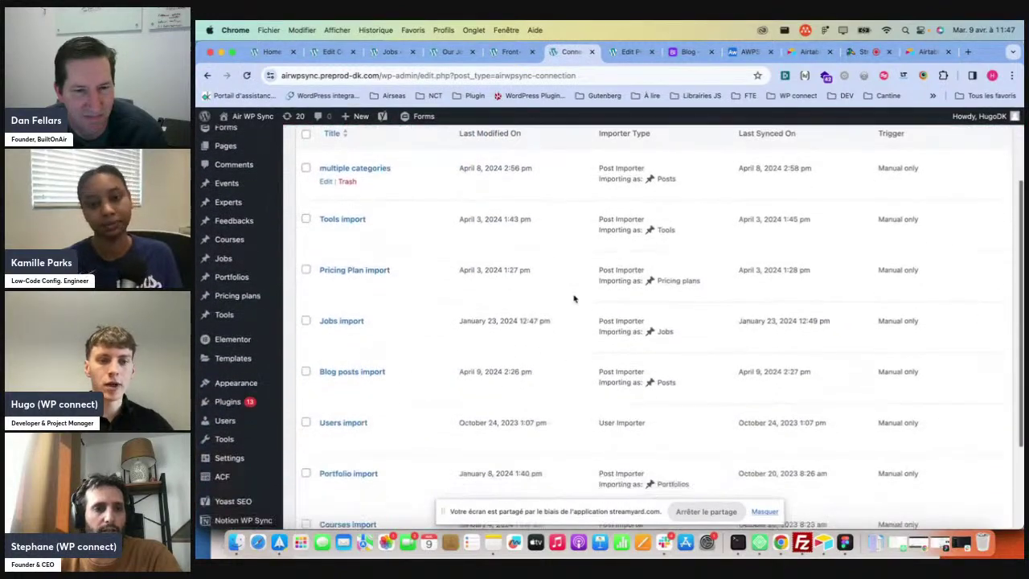
scroll(574, 299, down, 3)
scroll(450, 368, up, 1)
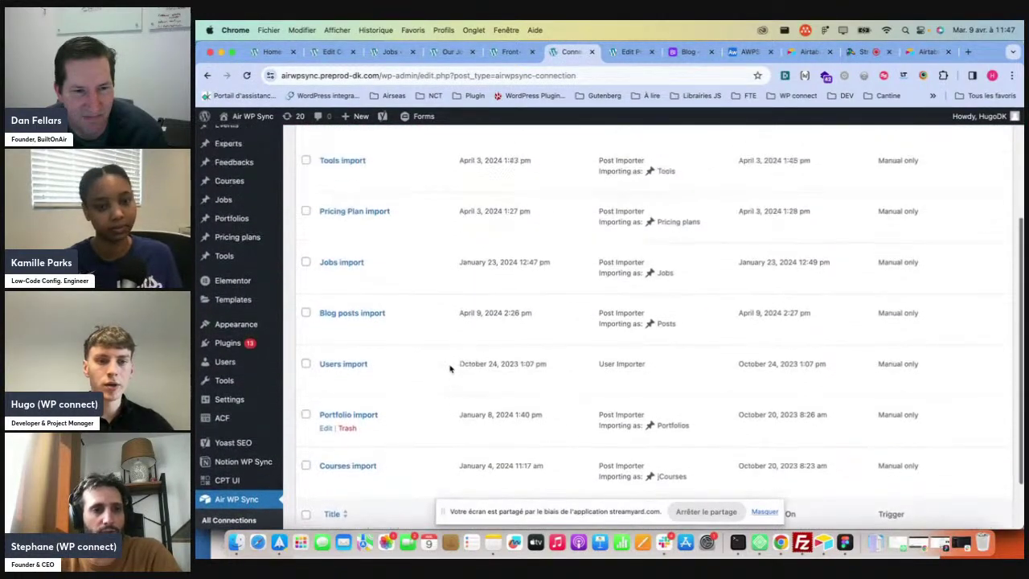
scroll(450, 368, up, 5)
scroll(450, 368, down, 1)
click(373, 395)
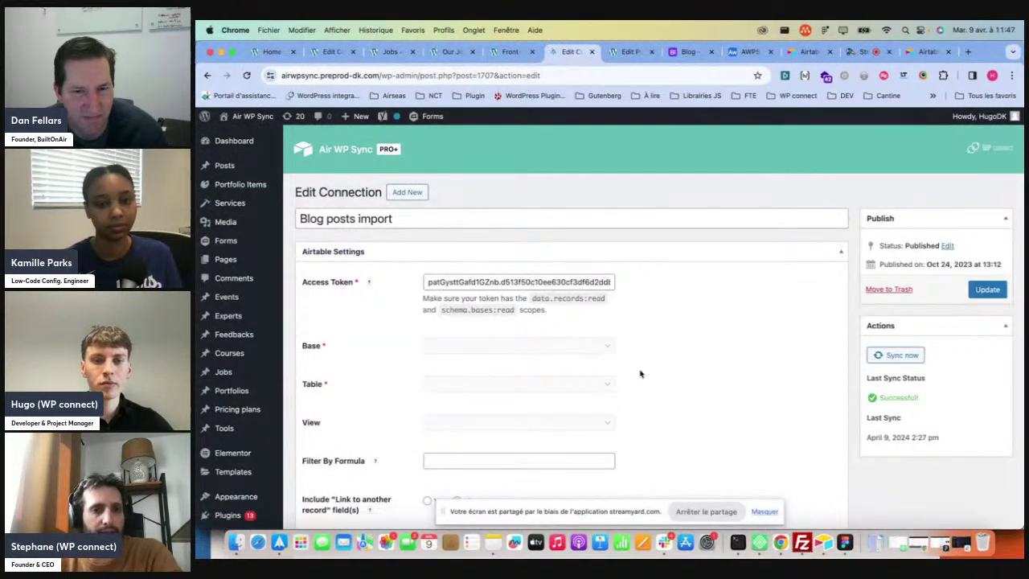
Inspect the import options for the Meta Description and Facebook Description fields in the field mapping, keeping their current targets
scroll(641, 373, down, 5)
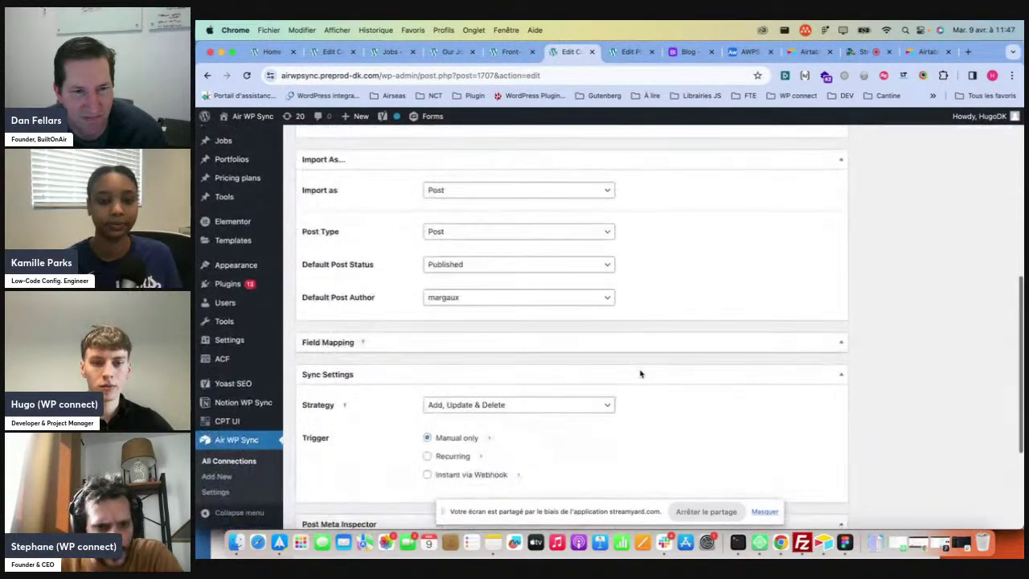
scroll(640, 373, down, 3)
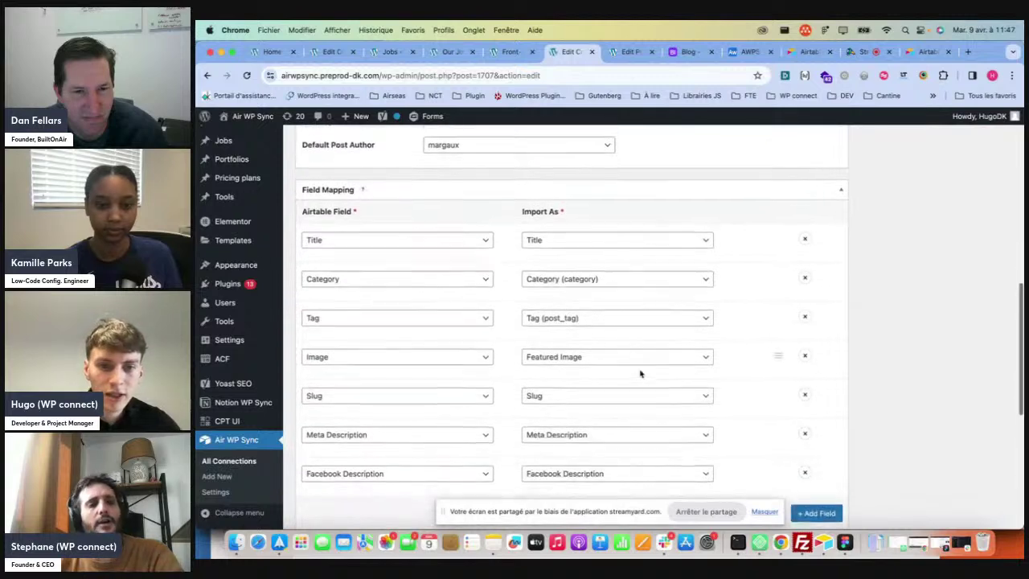
scroll(641, 373, down, 1)
click(631, 406)
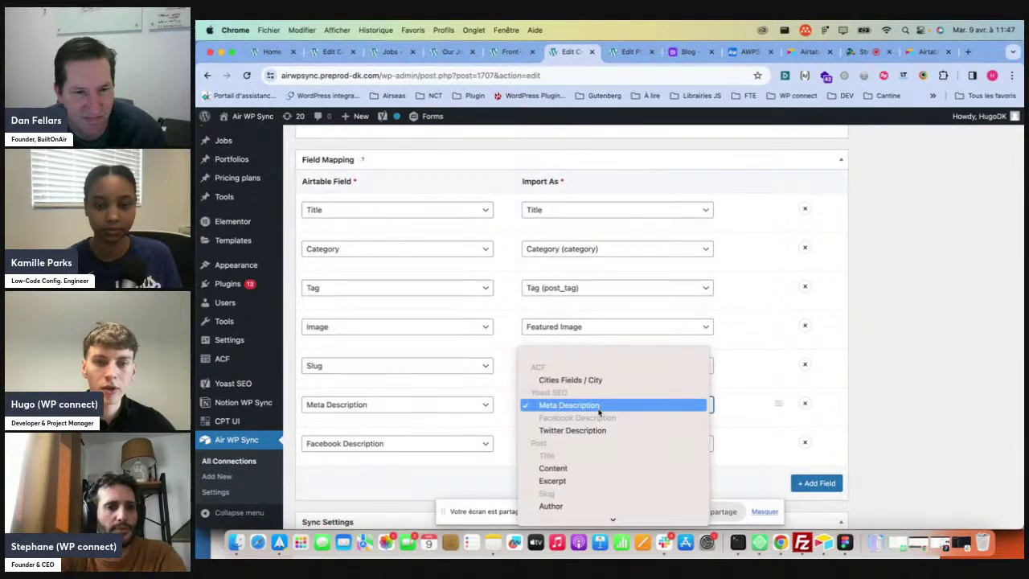
click(604, 406)
click(630, 443)
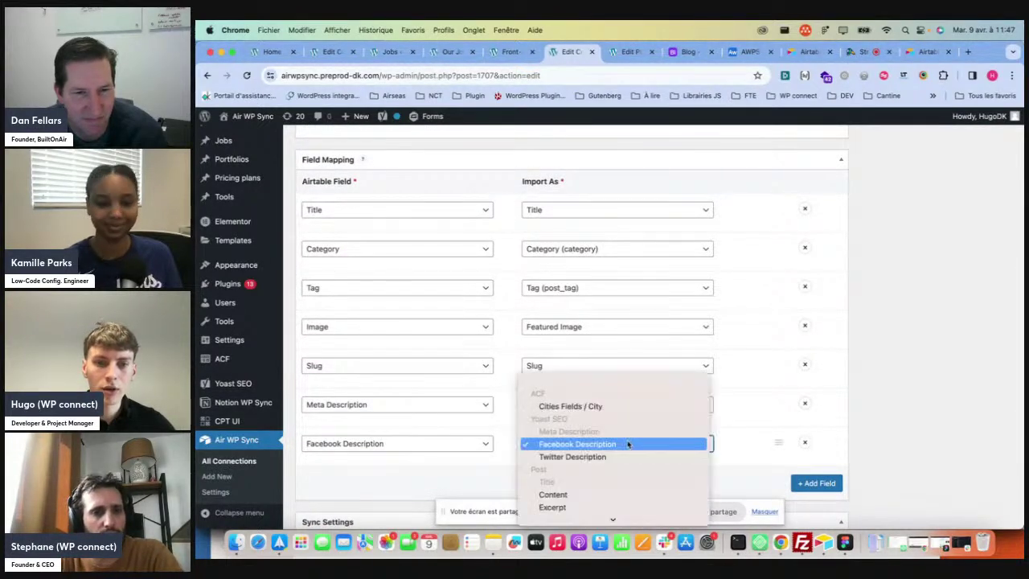
click(608, 444)
Check the available import targets for the Slug field in the field mapping without changing the selection
scroll(740, 367, up, 2)
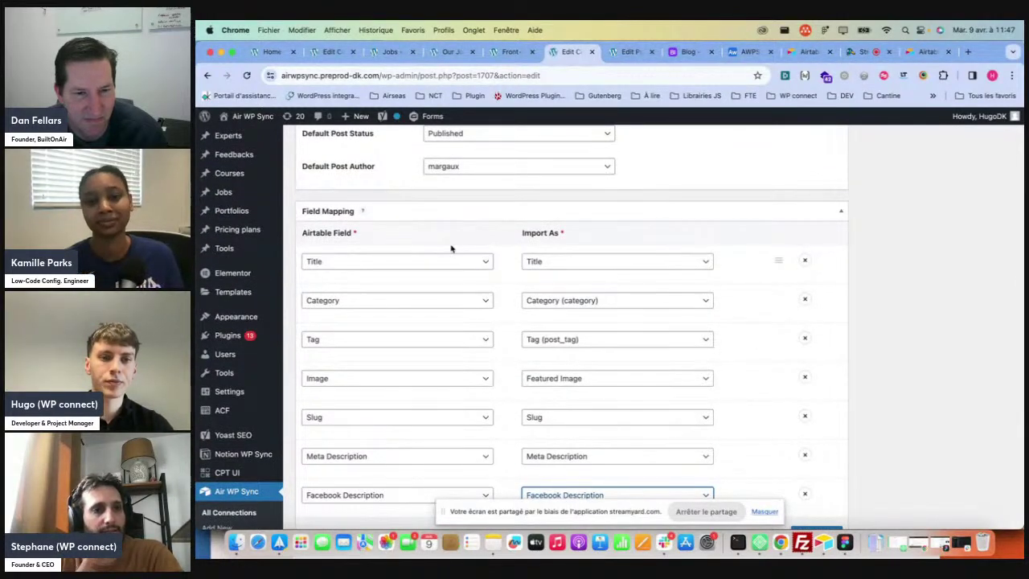
scroll(451, 248, up, 1)
scroll(451, 249, down, 1)
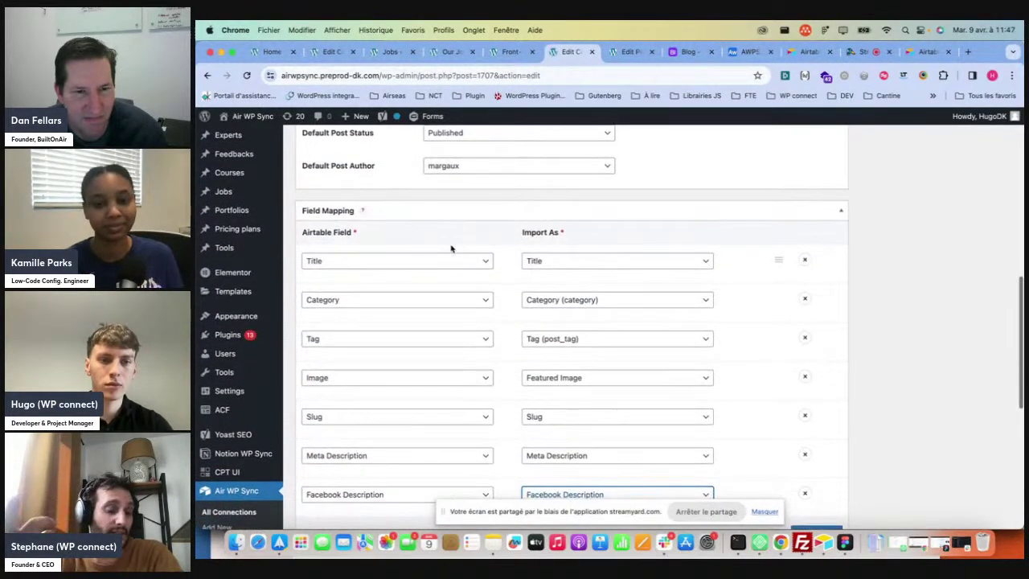
scroll(475, 374, down, 2)
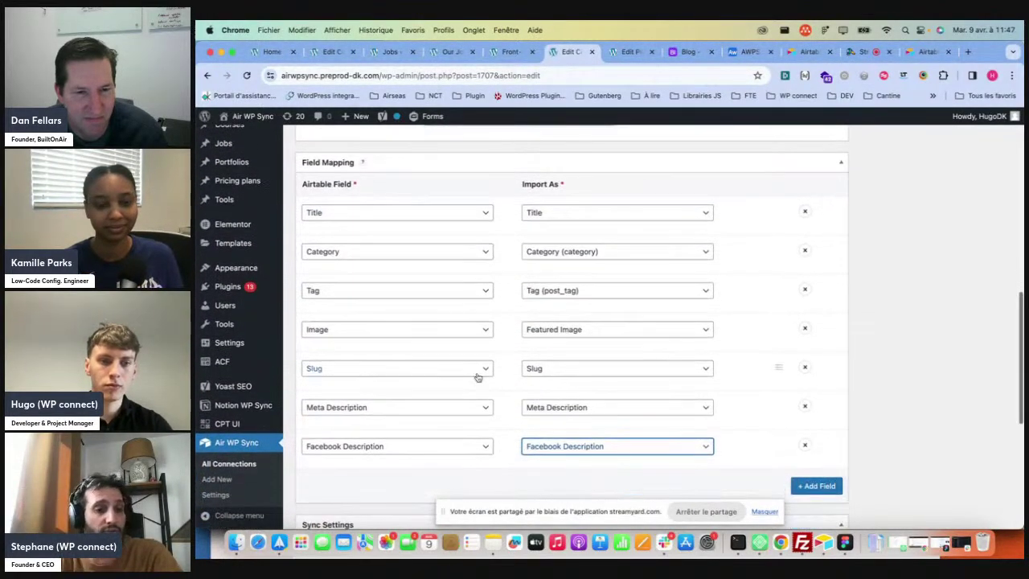
click(561, 374)
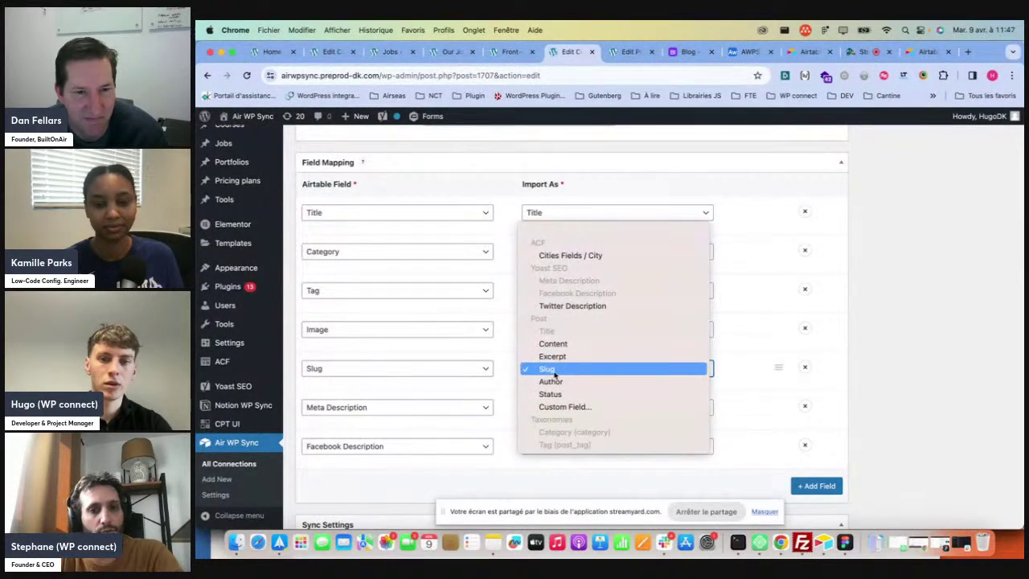
click(736, 196)
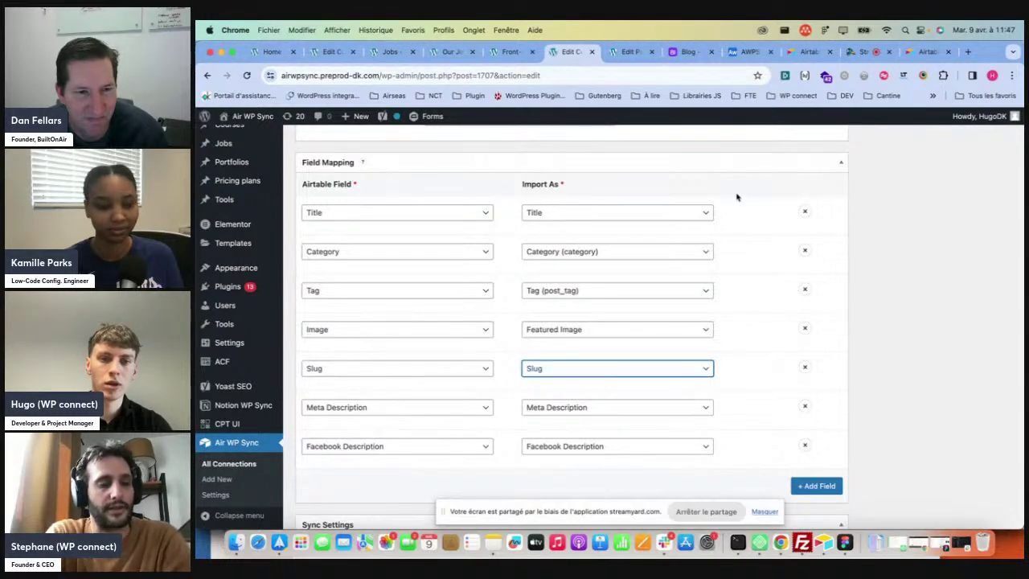
Review the Import As and Airtable settings of the Blog posts import connection
scroll(736, 196, up, 2)
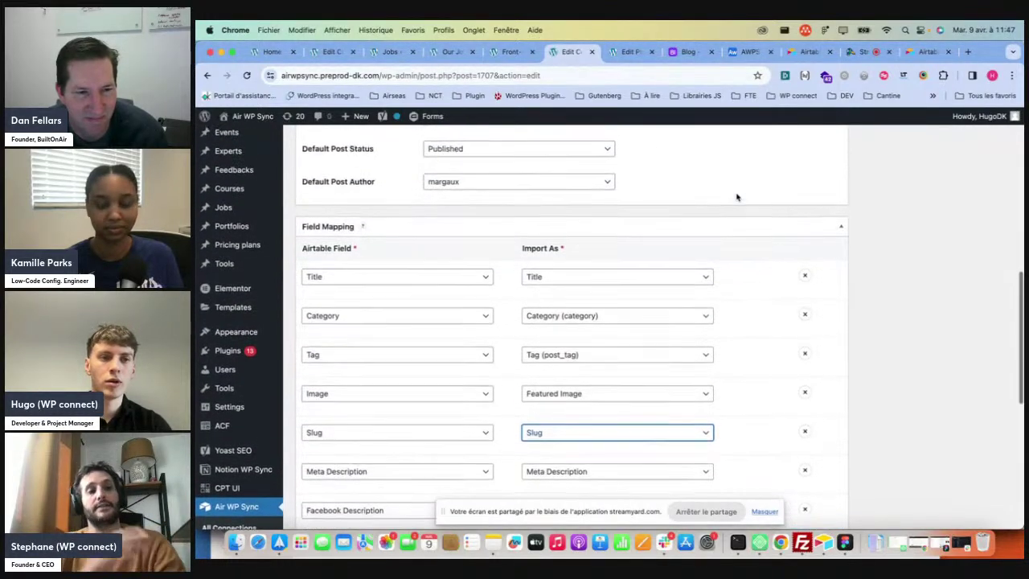
scroll(737, 196, up, 5)
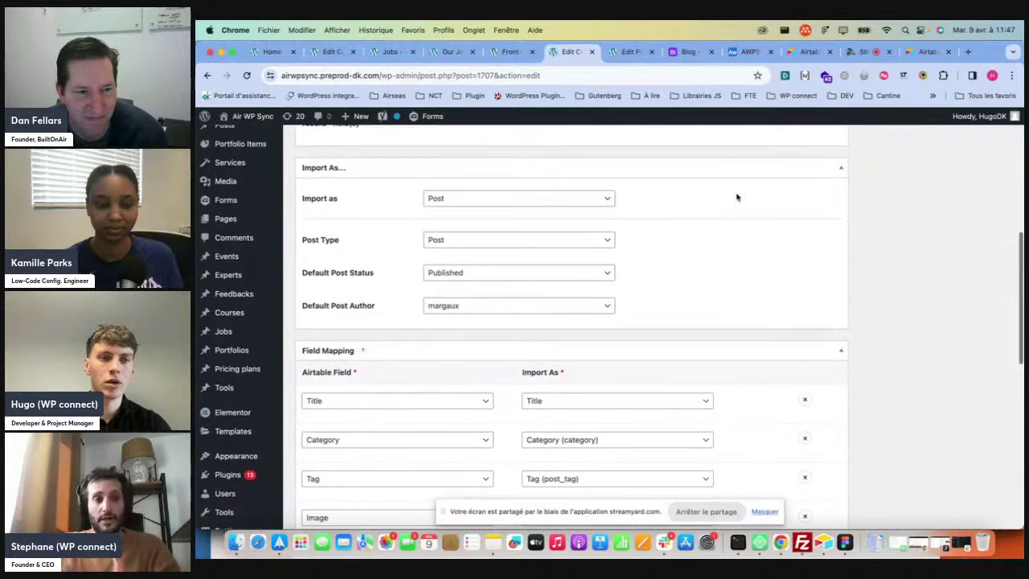
scroll(736, 197, up, 4)
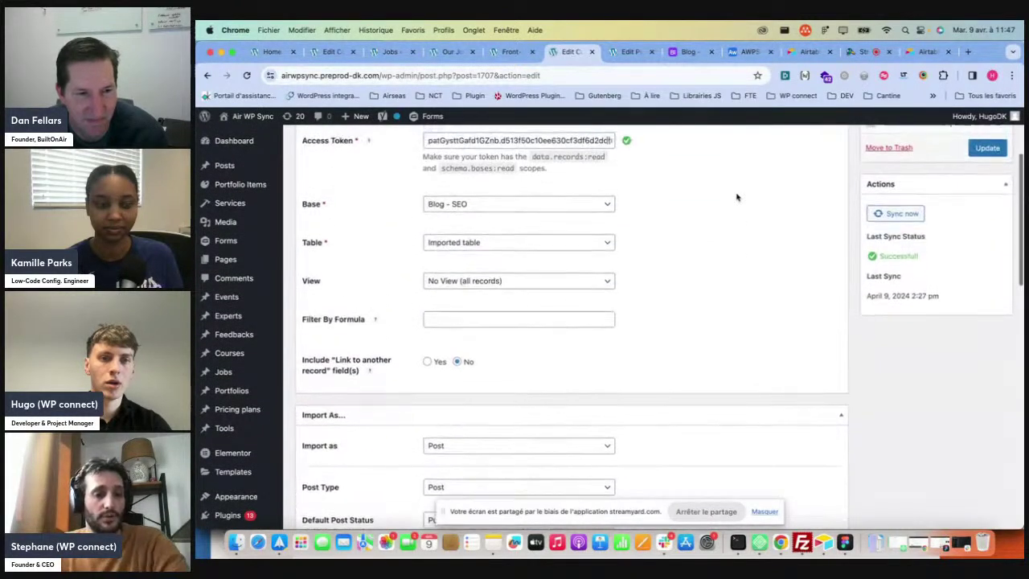
scroll(736, 197, up, 1)
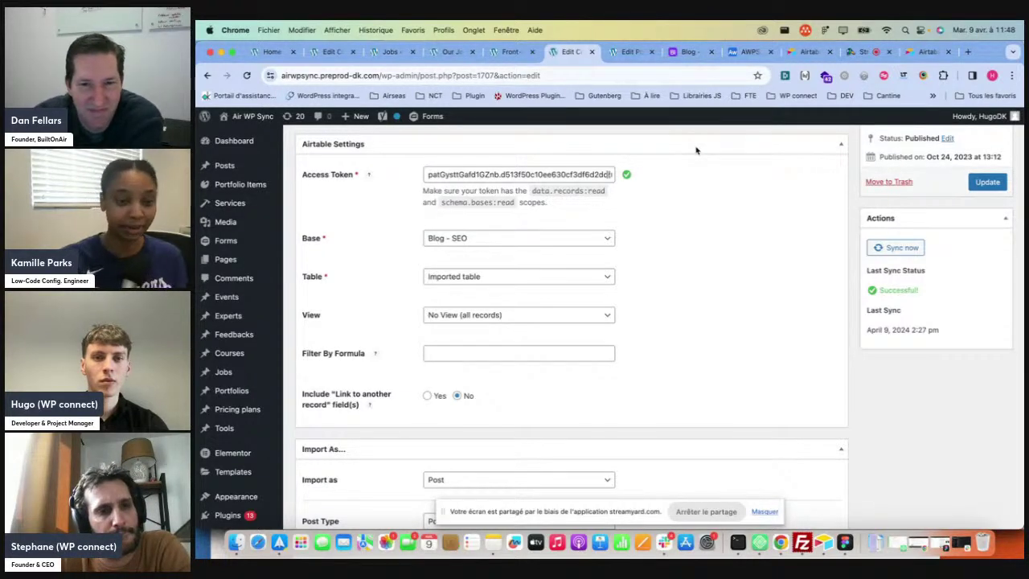
scroll(696, 150, up, 2)
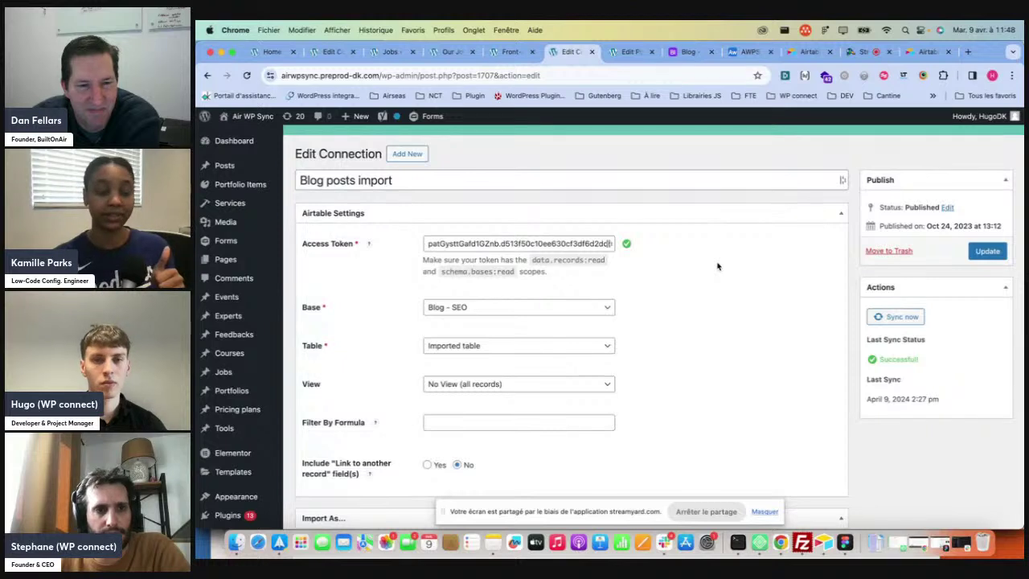
Check the available Airtable bases in the Blog posts import connection, keeping Blog - SEO selected
scroll(718, 266, down, 1)
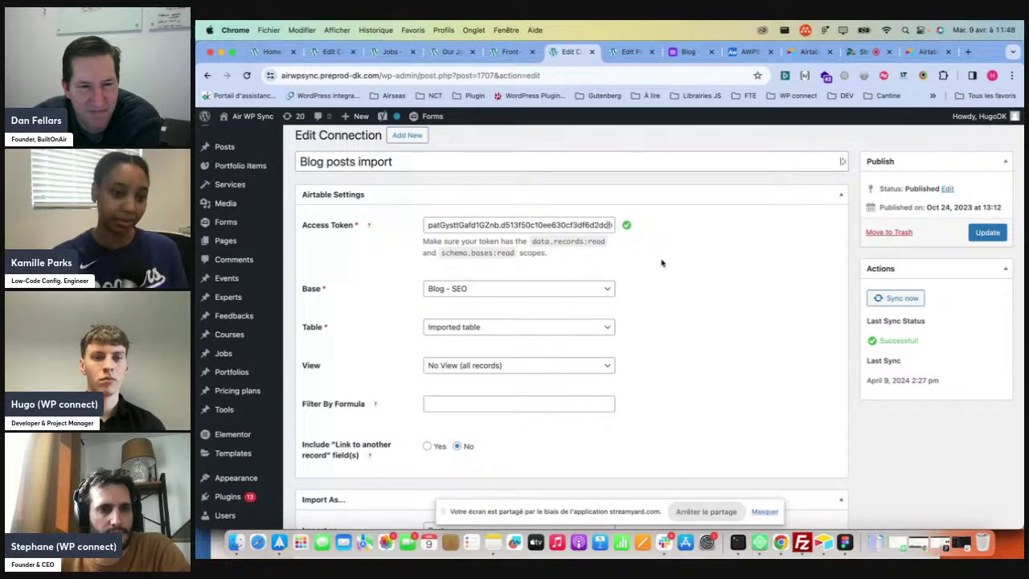
scroll(662, 263, down, 2)
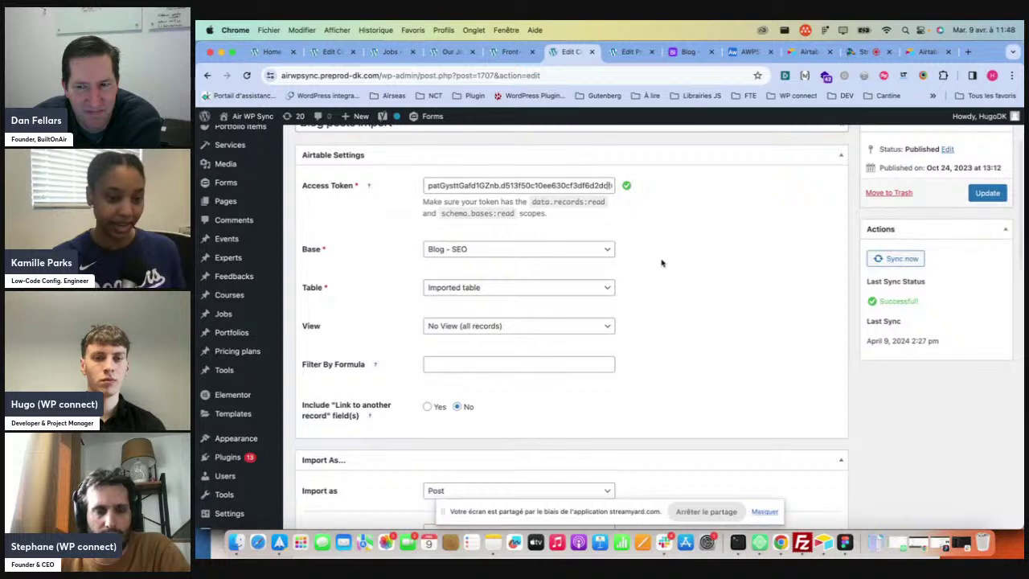
click(614, 287)
click(609, 251)
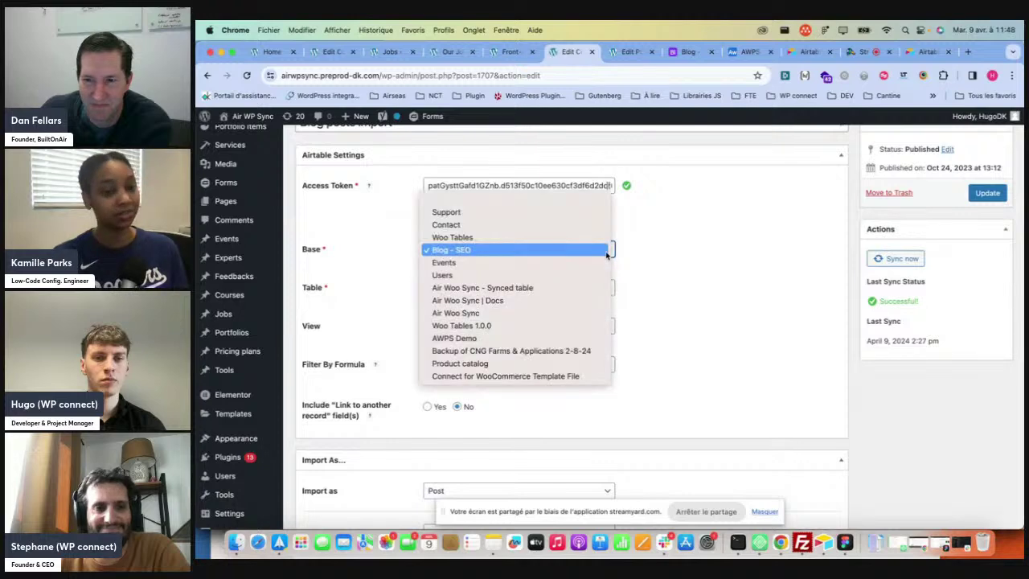
click(691, 316)
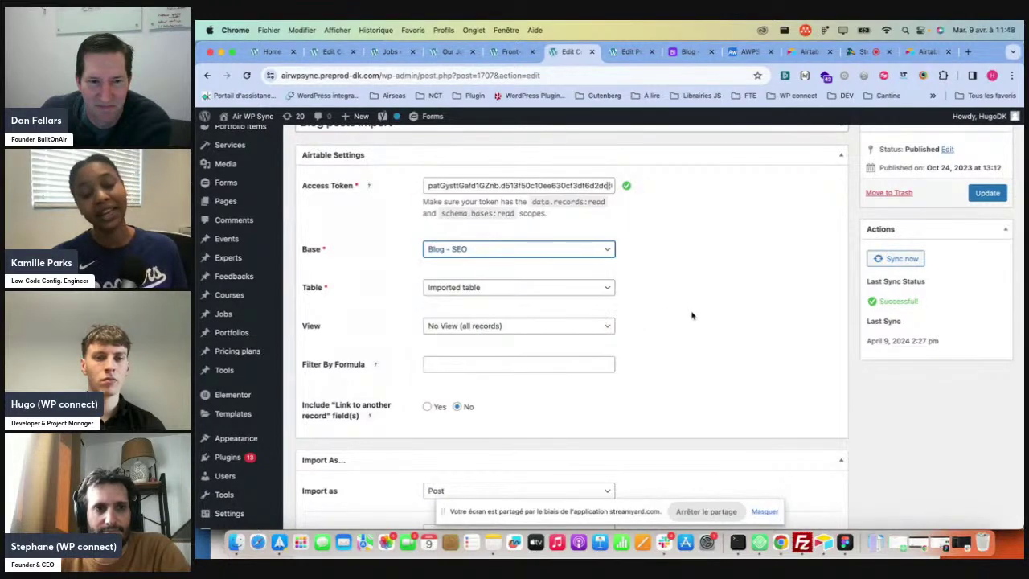
Inspect the Import as and Post Type options of the connection, keeping Post selected for both
scroll(691, 315, down, 2)
scroll(692, 316, down, 1)
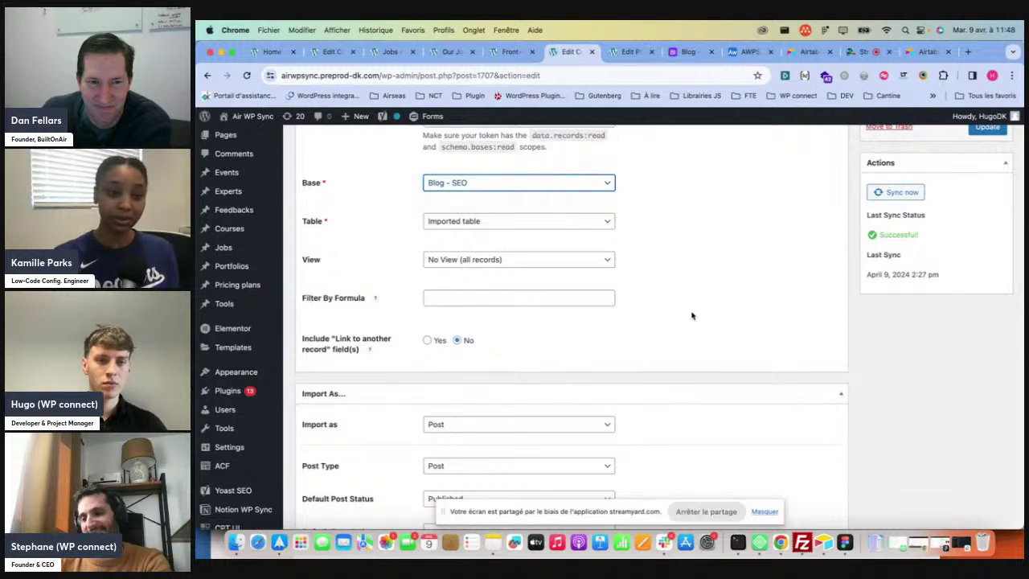
scroll(691, 315, down, 4)
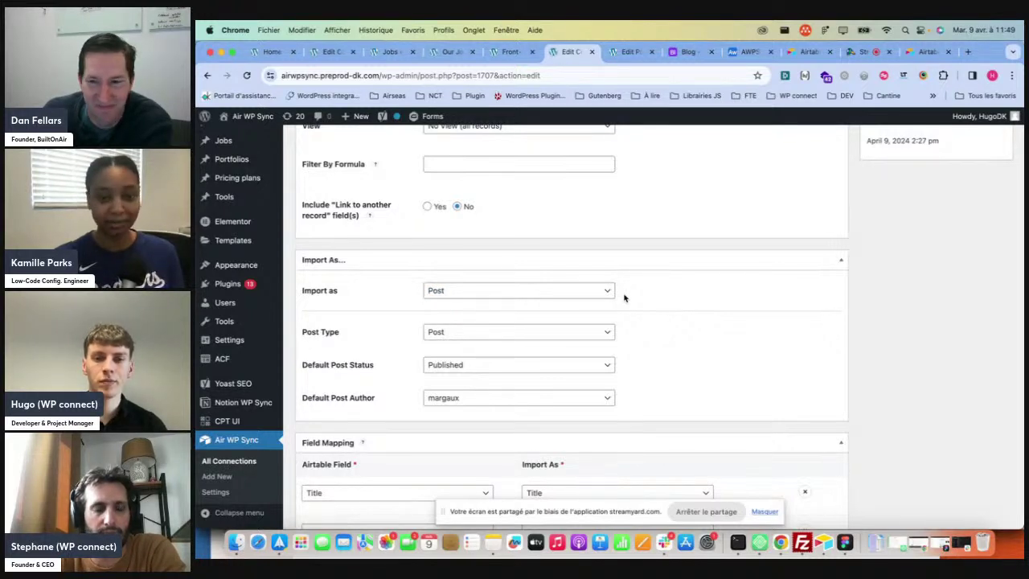
scroll(624, 298, down, 2)
scroll(616, 294, up, 2)
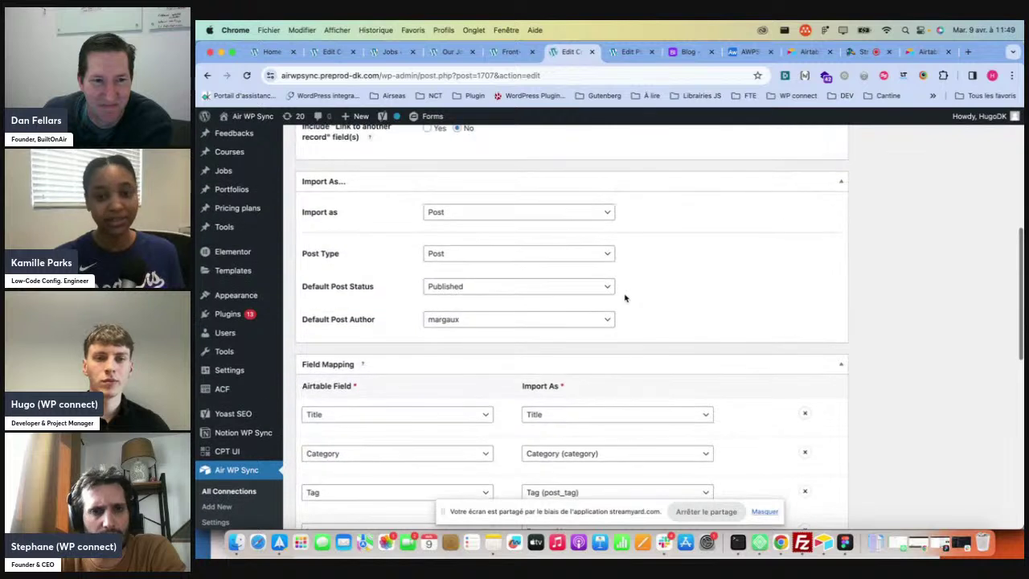
click(613, 210)
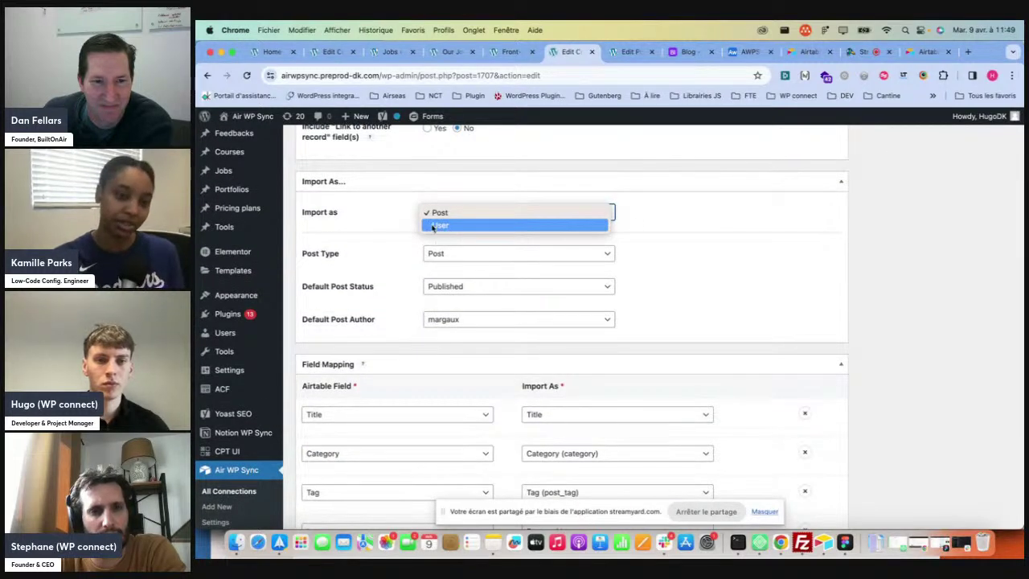
click(567, 257)
click(562, 257)
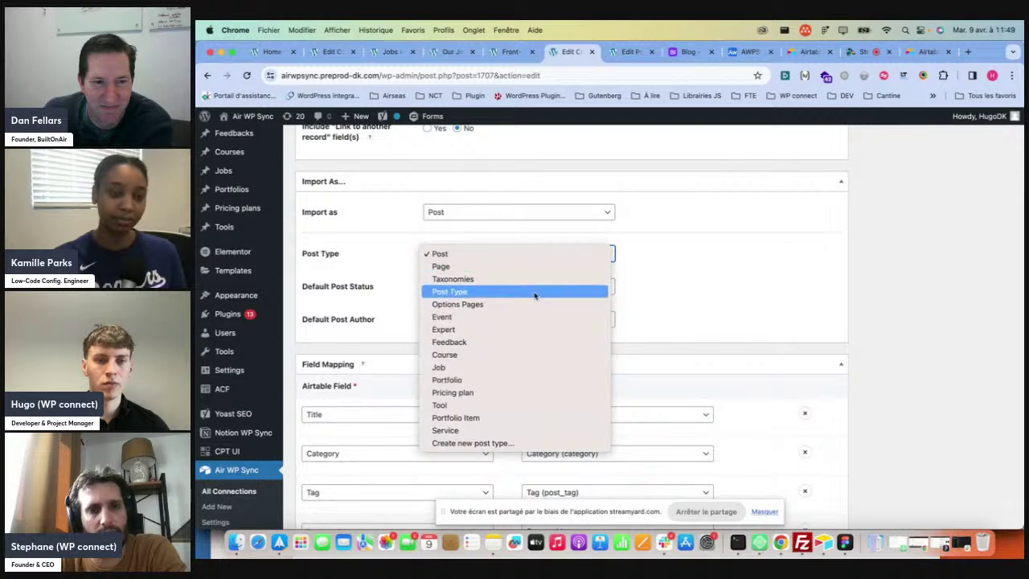
click(723, 303)
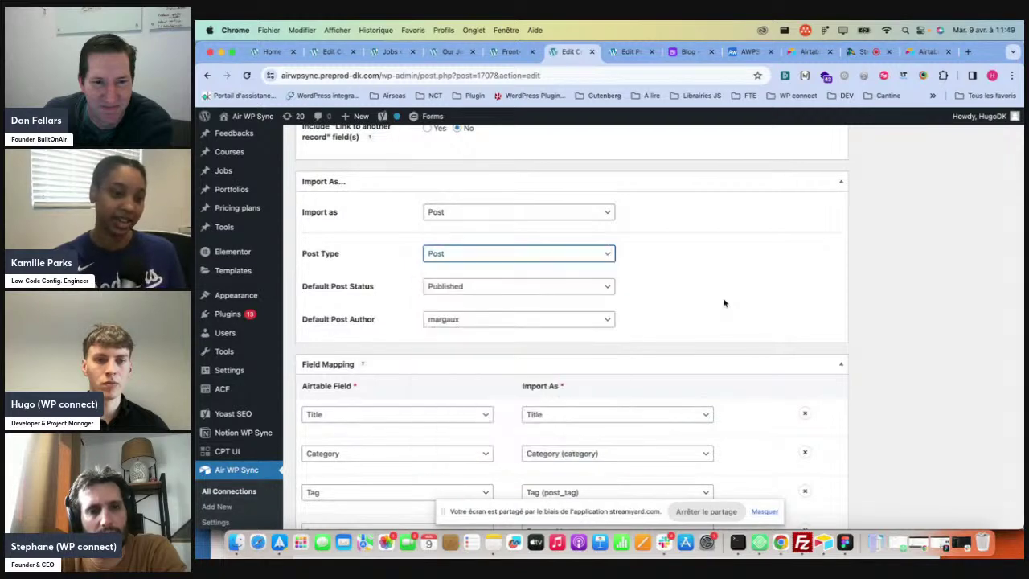
Inspect the import targets available for the Title field in the field mapping without changing the selection
scroll(723, 303, down, 3)
scroll(723, 303, down, 2)
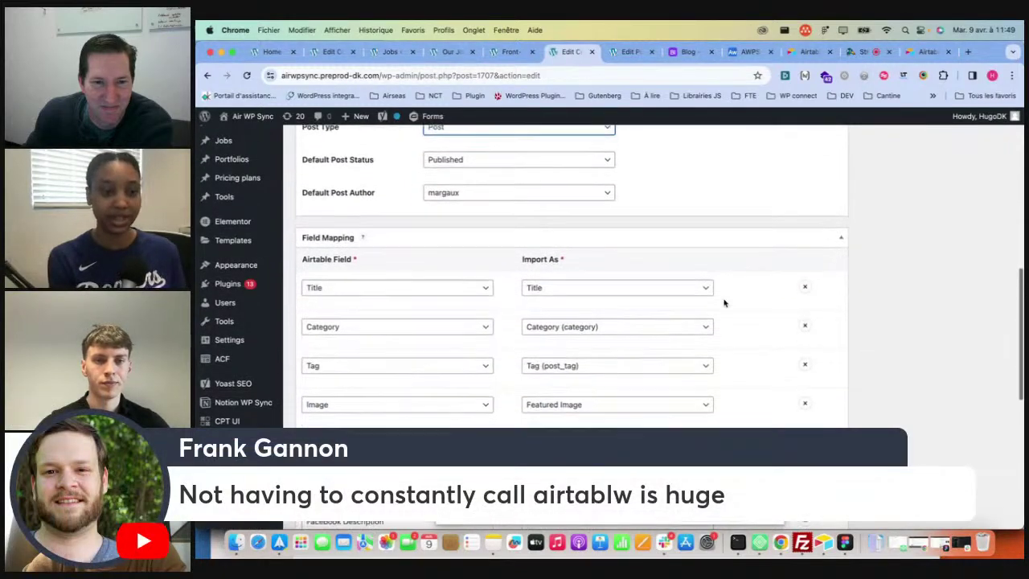
click(704, 255)
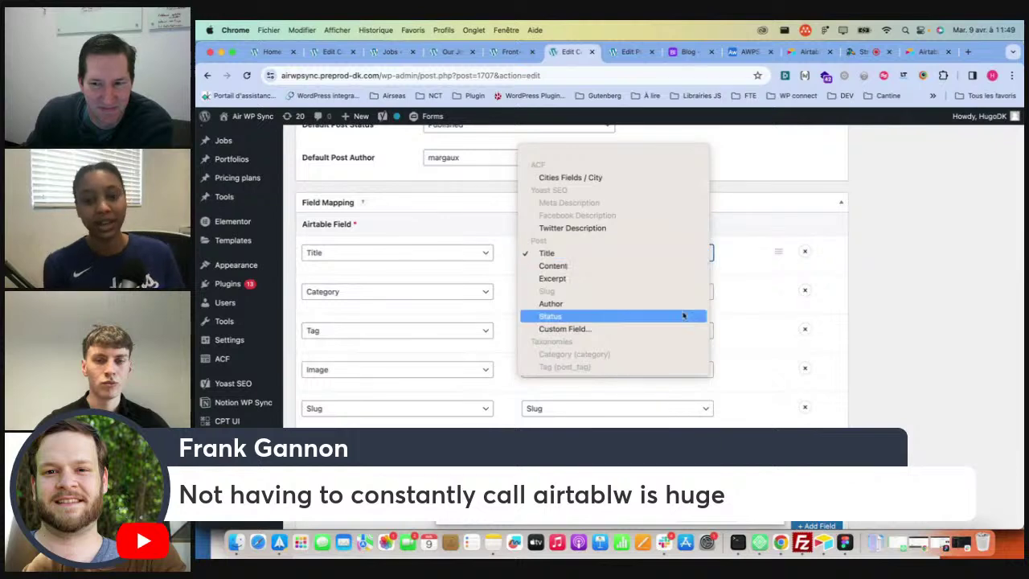
click(761, 188)
scroll(761, 188, up, 5)
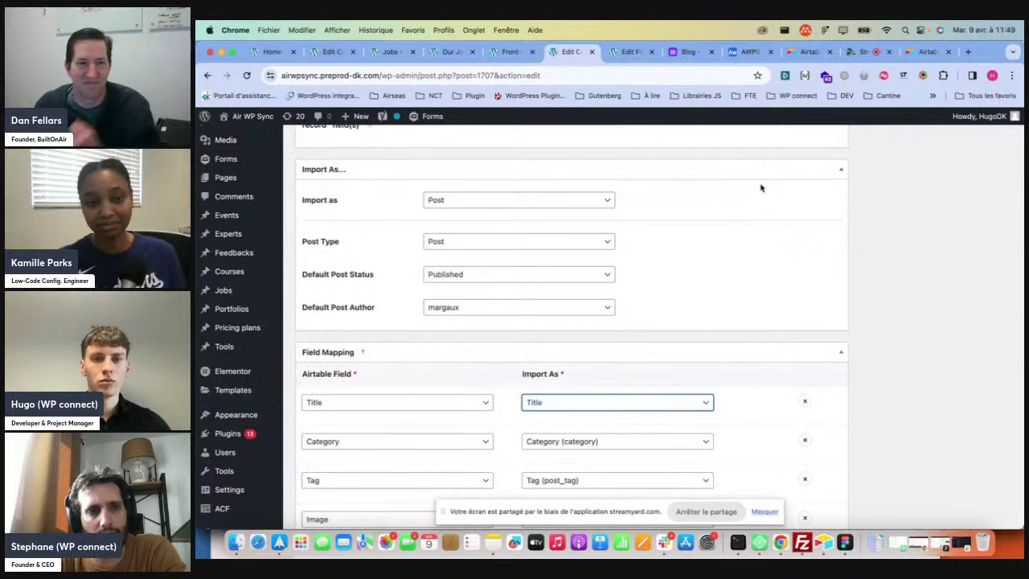
click(879, 234)
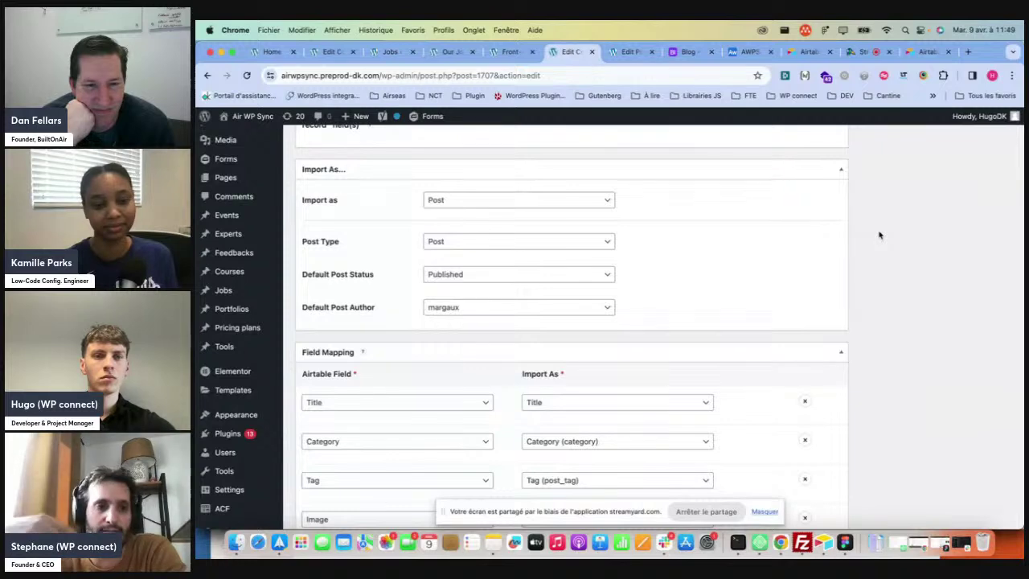
Recheck the User import option and the custom post types on offer without changing them, and review the field mapping down to Sync Settings
scroll(879, 235, down, 2)
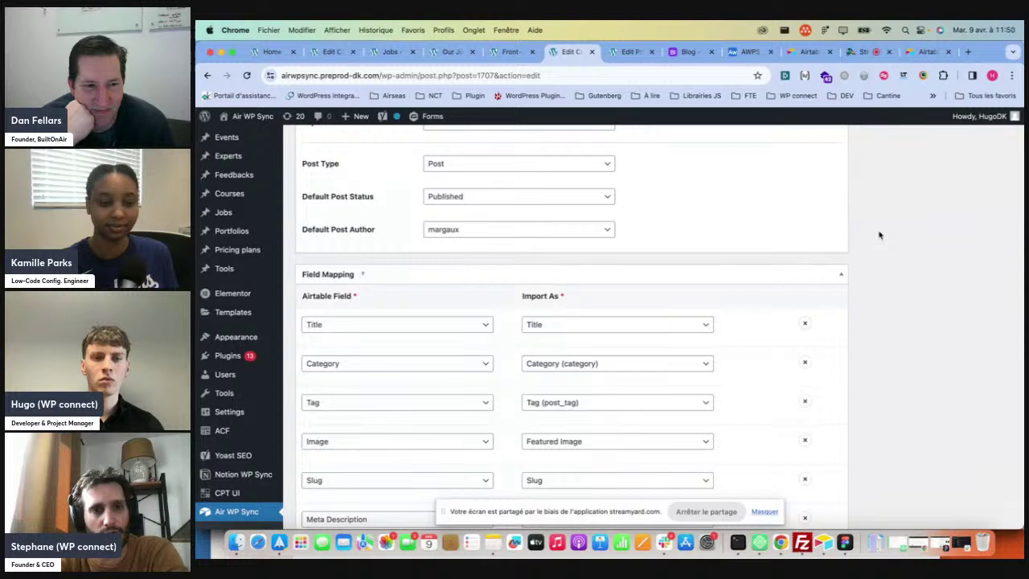
scroll(879, 235, up, 2)
click(553, 176)
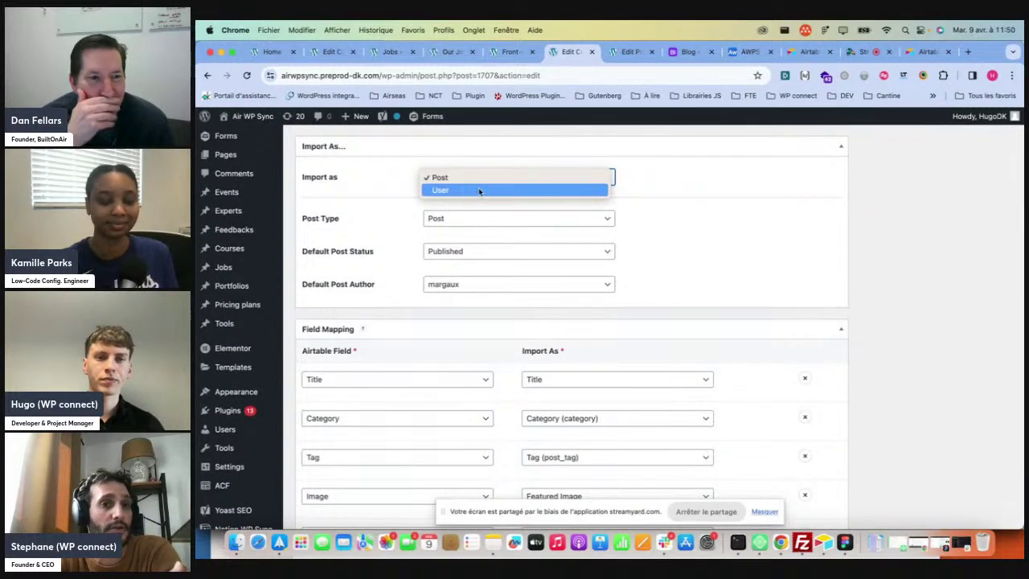
click(636, 152)
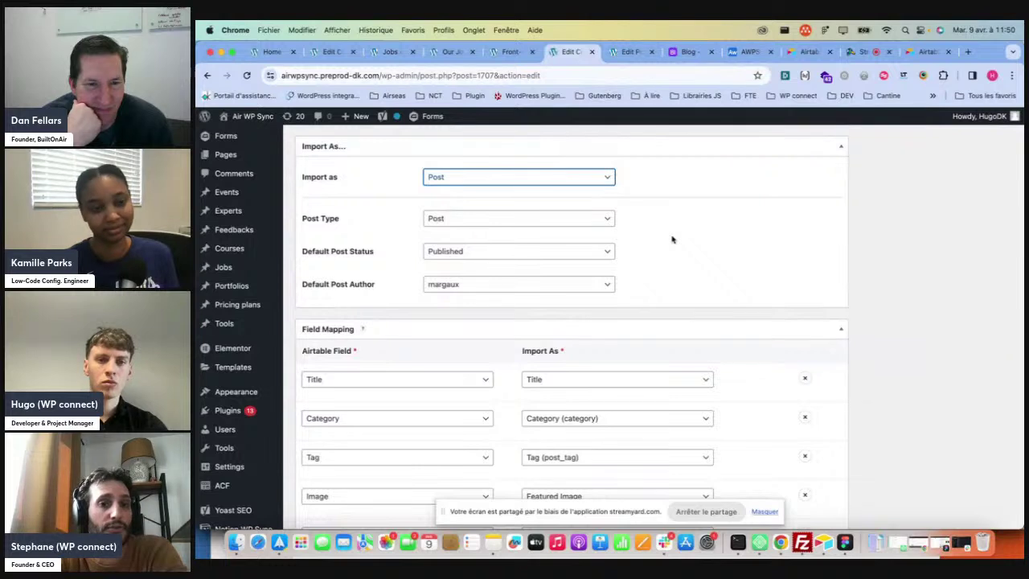
click(610, 224)
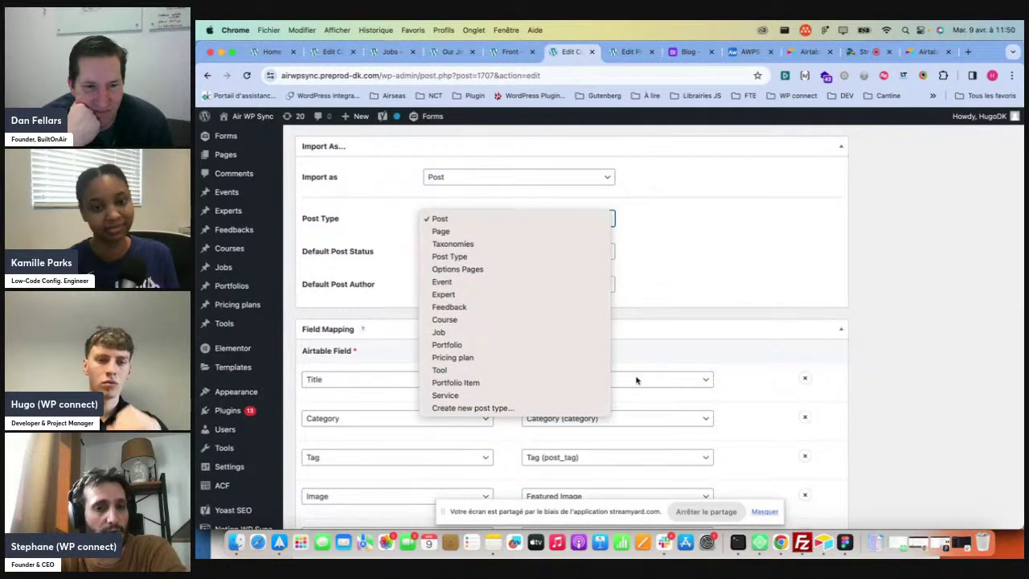
click(674, 281)
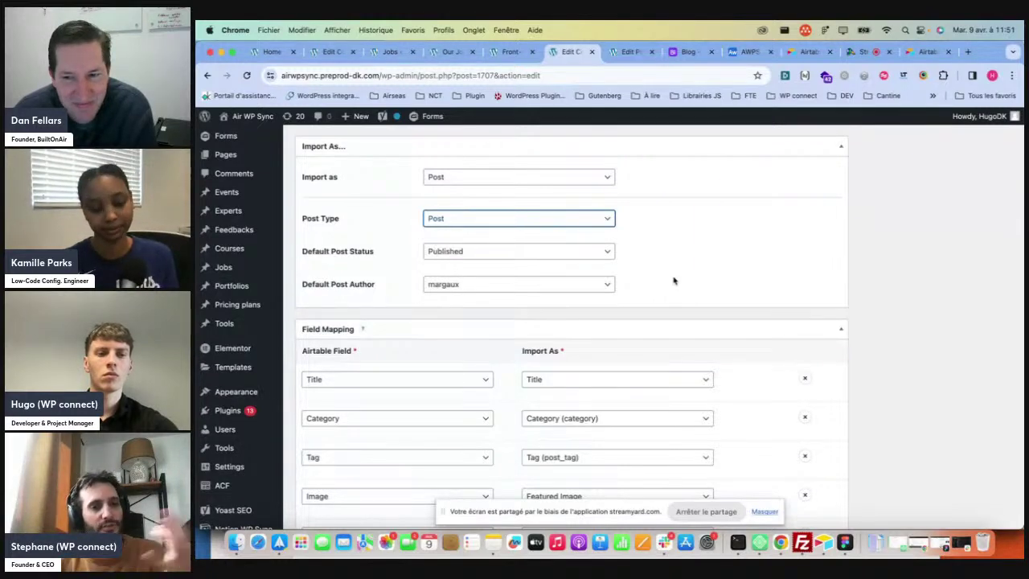
scroll(674, 281, down, 6)
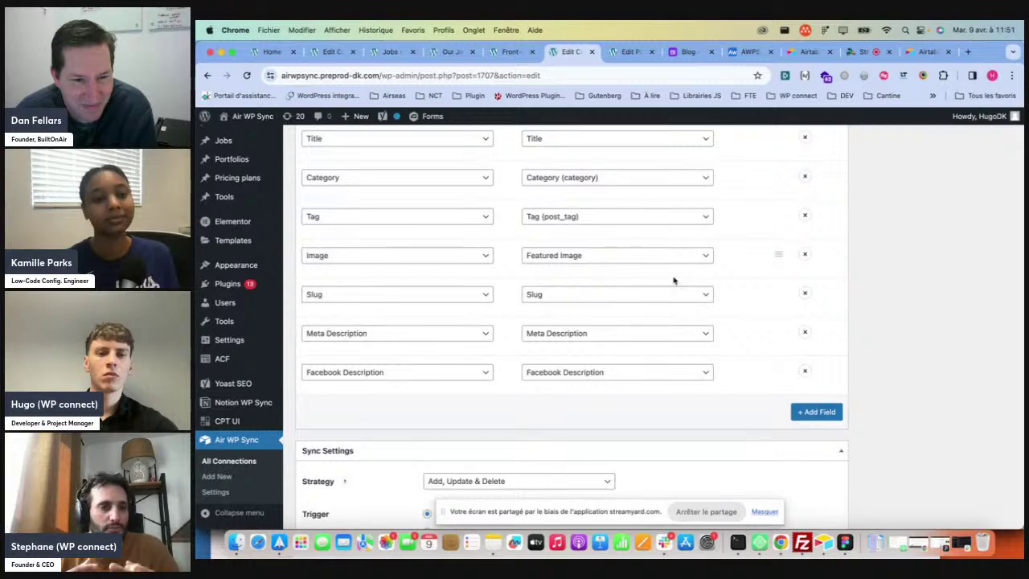
scroll(673, 281, up, 2)
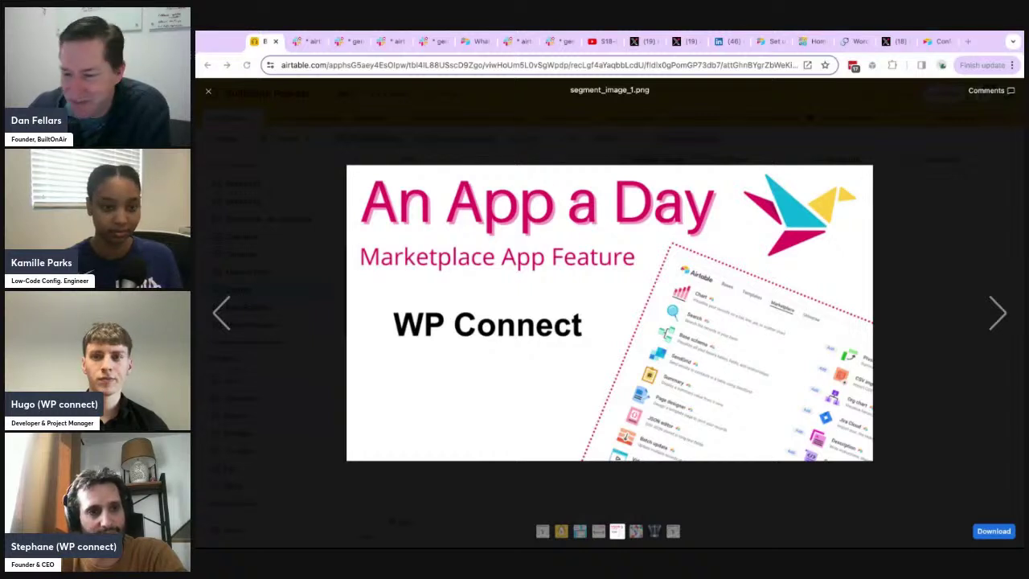
Advance the segment images to the BuiltOnAir Community slide, show the BuiltOnAir community post on X, and return to advance the slides
click(997, 317)
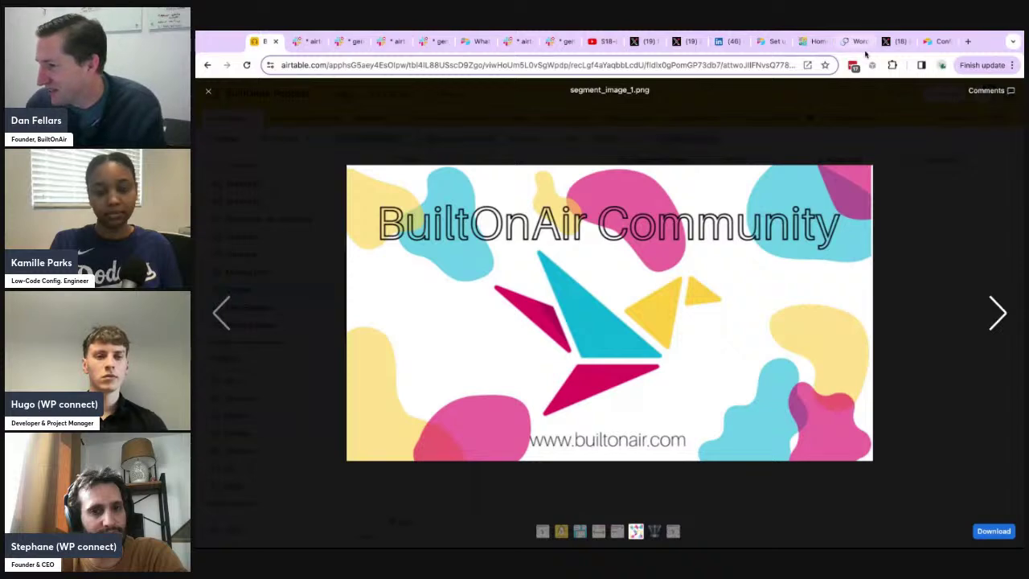
click(889, 41)
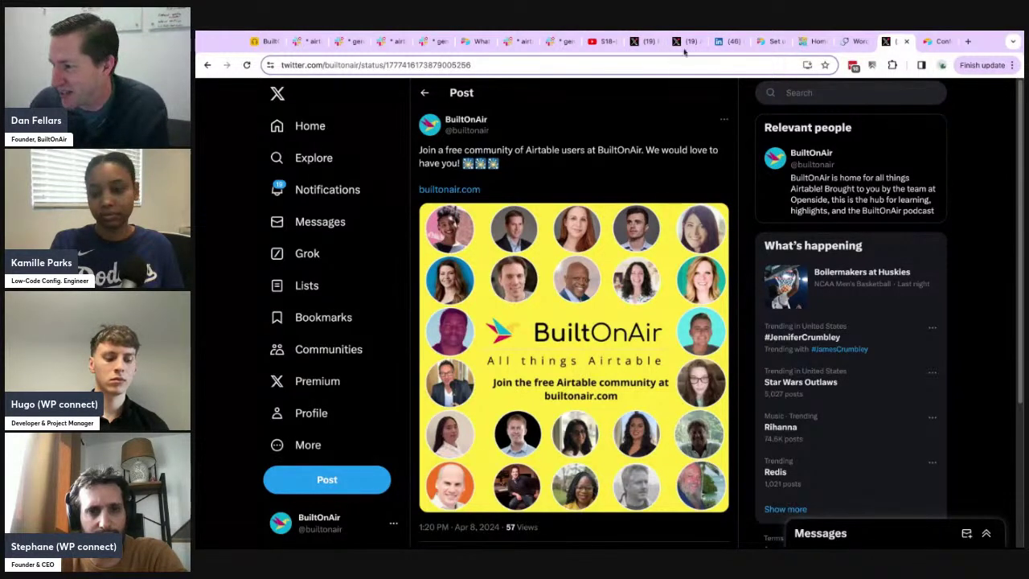
click(265, 41)
click(1003, 323)
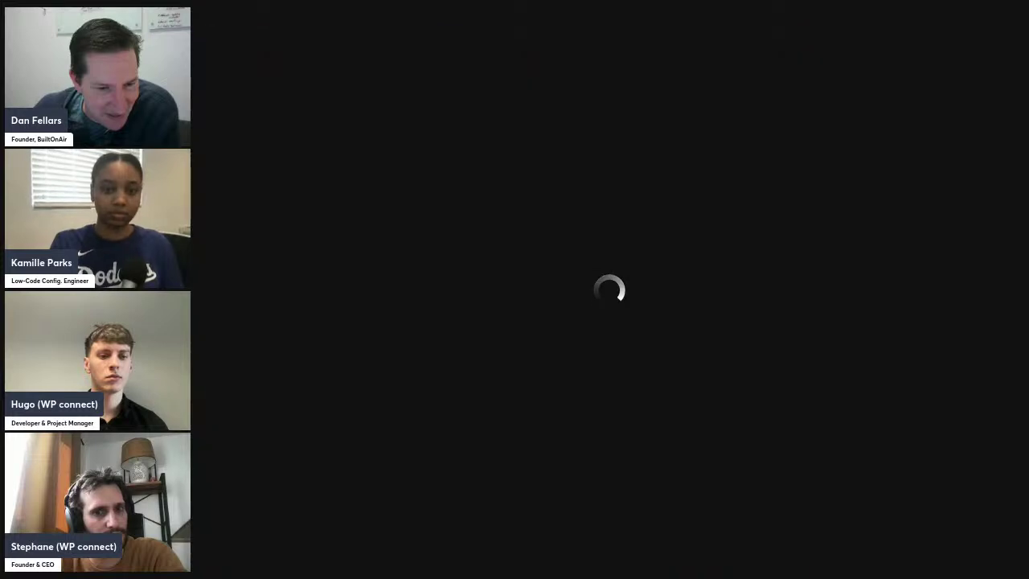
Show the DareTable 2024 page, switch to the Closing Keynote DareTable 23 USA video and close the DareTable page
key(ctrl+1)
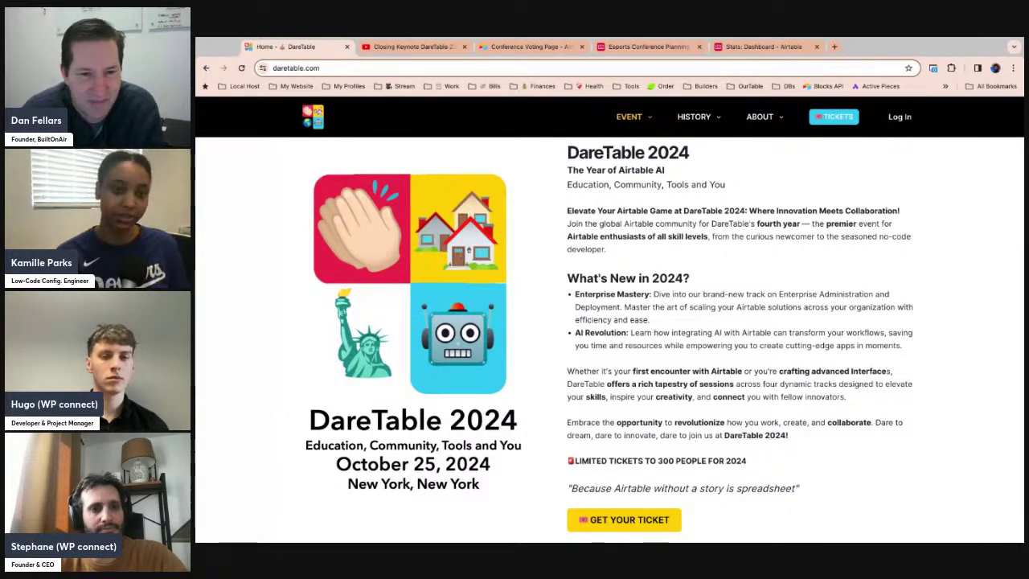
click(398, 48)
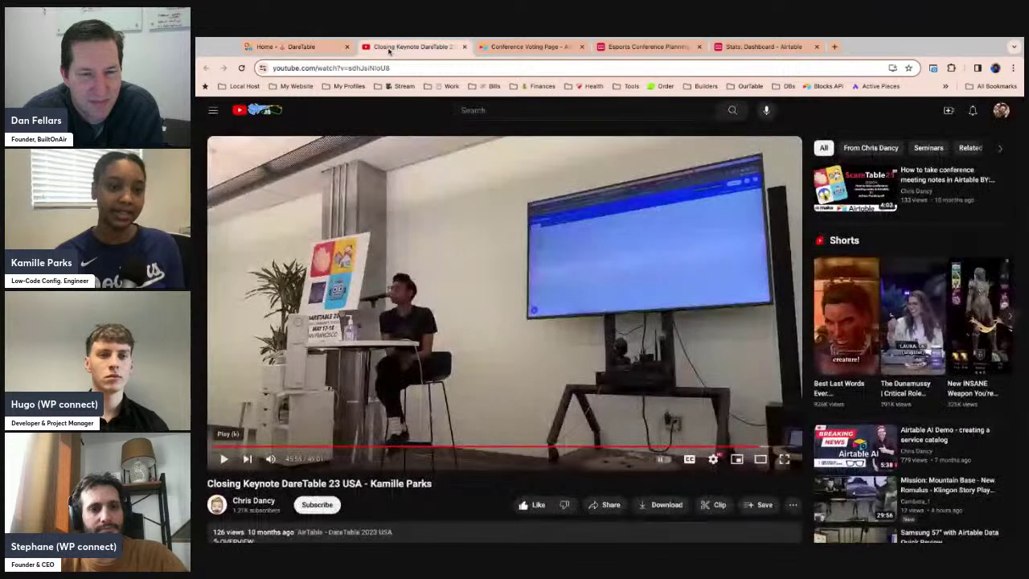
click(347, 47)
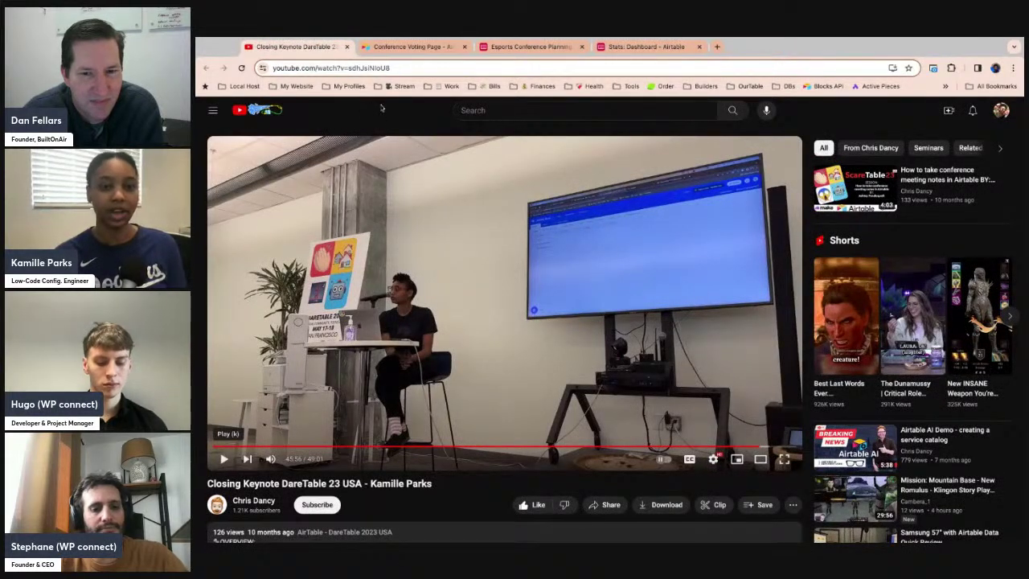